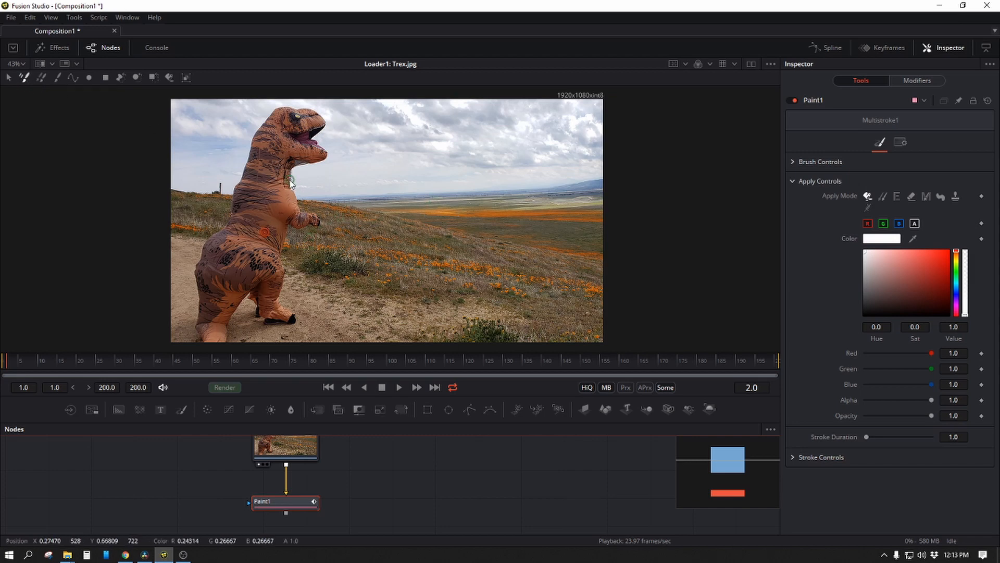
# Set the multistroke color to pure red, view Paint1's output, and paint a diagonal stroke beside the dinosaur on frame 2
pyautogui.moveTo(921, 271); pyautogui.dragTo(950, 250)
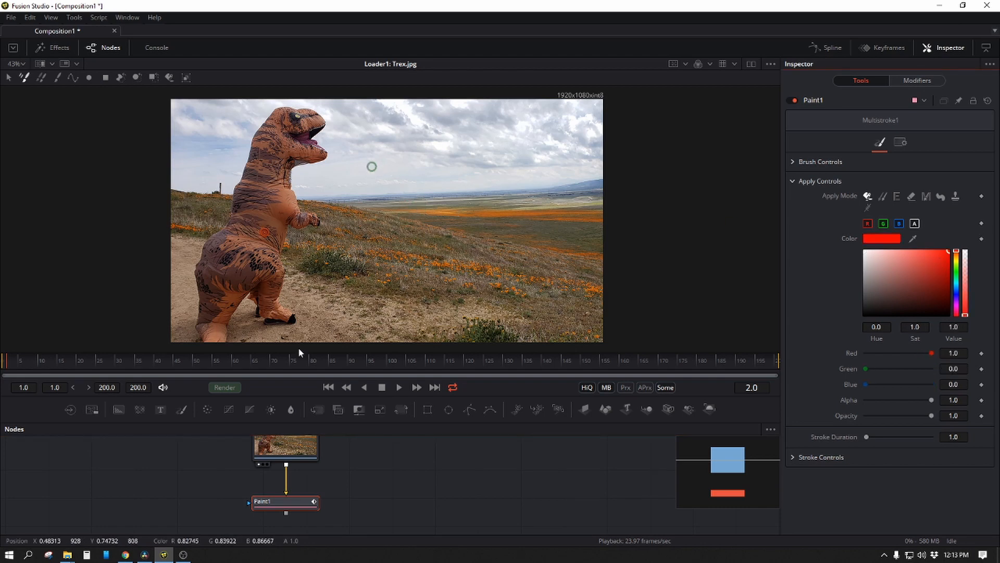
pyautogui.click(259, 513)
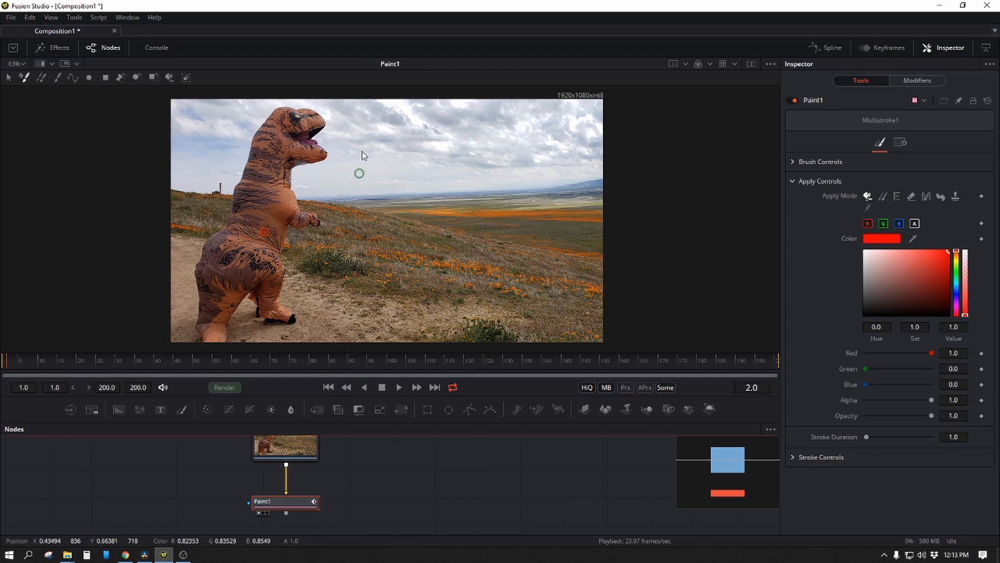
pyautogui.moveTo(362, 151); pyautogui.dragTo(296, 230)
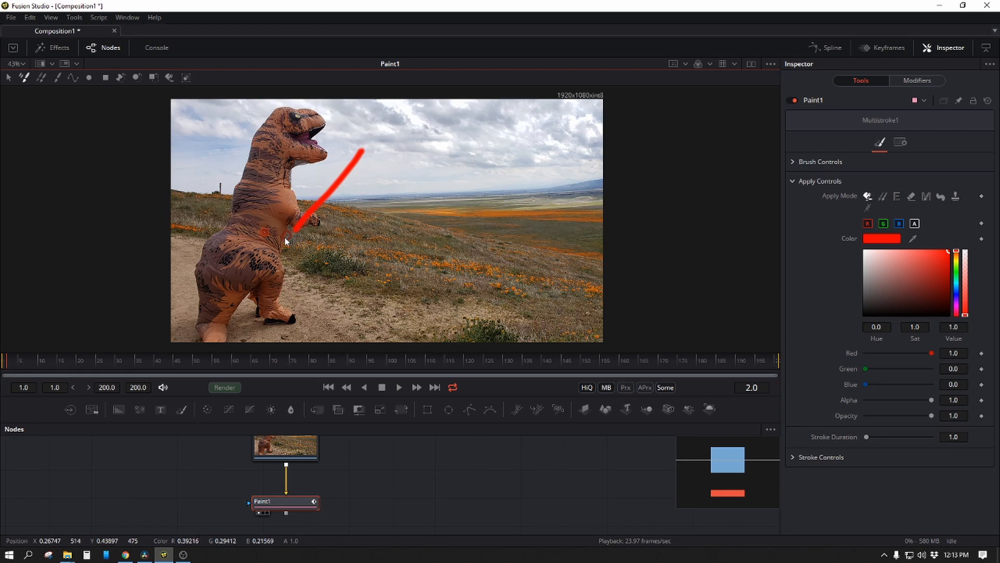
# Paint one red diagonal multistroke across the landscape on each of frames 3, 4 and 5, and return to frame 1
pyautogui.press('Right')
pyautogui.moveTo(402, 163); pyautogui.dragTo(323, 240)
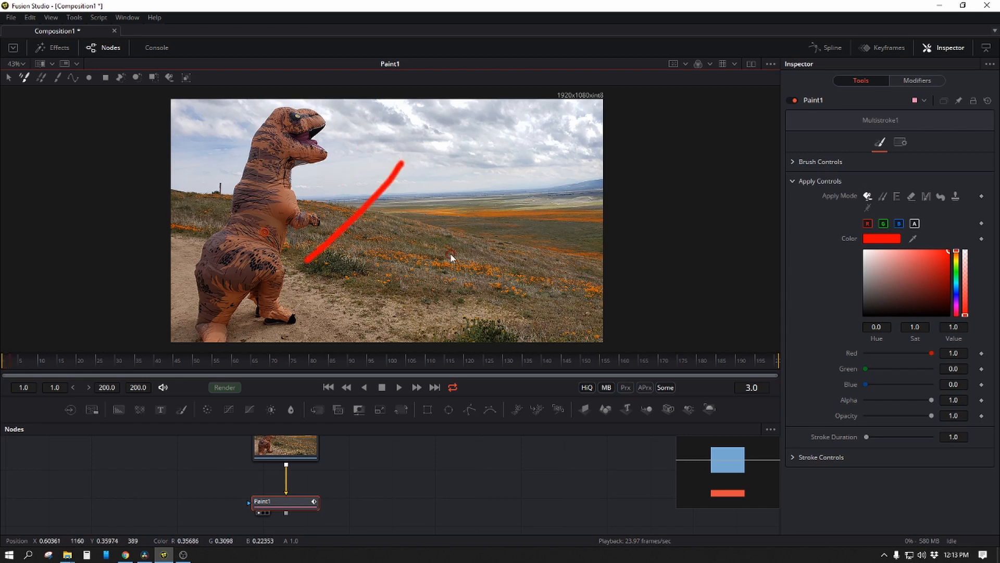
pyautogui.press('Right')
pyautogui.moveTo(483, 183); pyautogui.dragTo(364, 270)
pyautogui.press('Right')
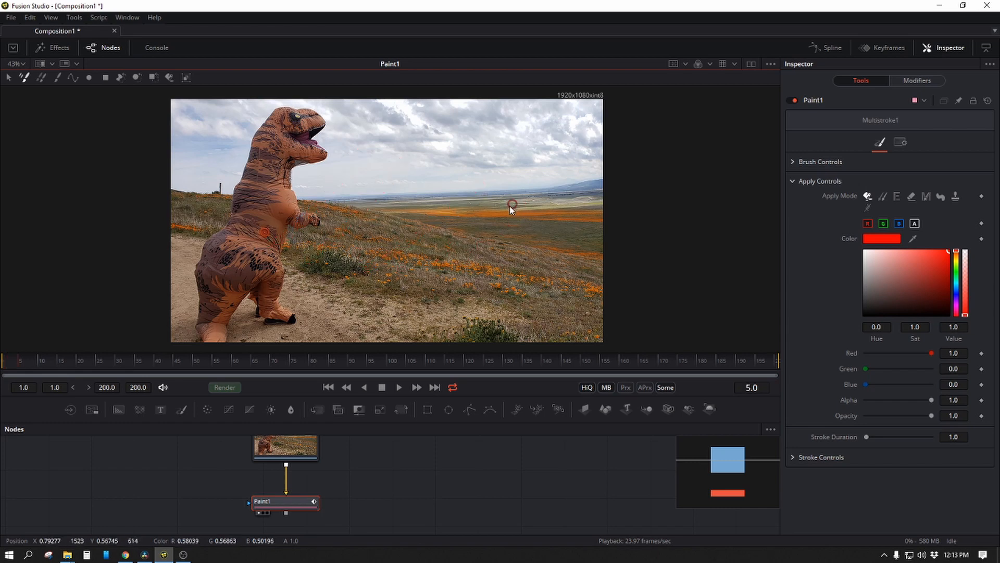
pyautogui.moveTo(509, 206); pyautogui.dragTo(394, 264)
pyautogui.press('Right')
pyautogui.press('Left')
pyautogui.press('Left')
pyautogui.press('Left')
pyautogui.press('Left')
pyautogui.press('Left')
# Clone the dinosaur into the right half of frame 1 with a large CloneMultistroke brush and compare with frame 2
pyautogui.click(40, 78)
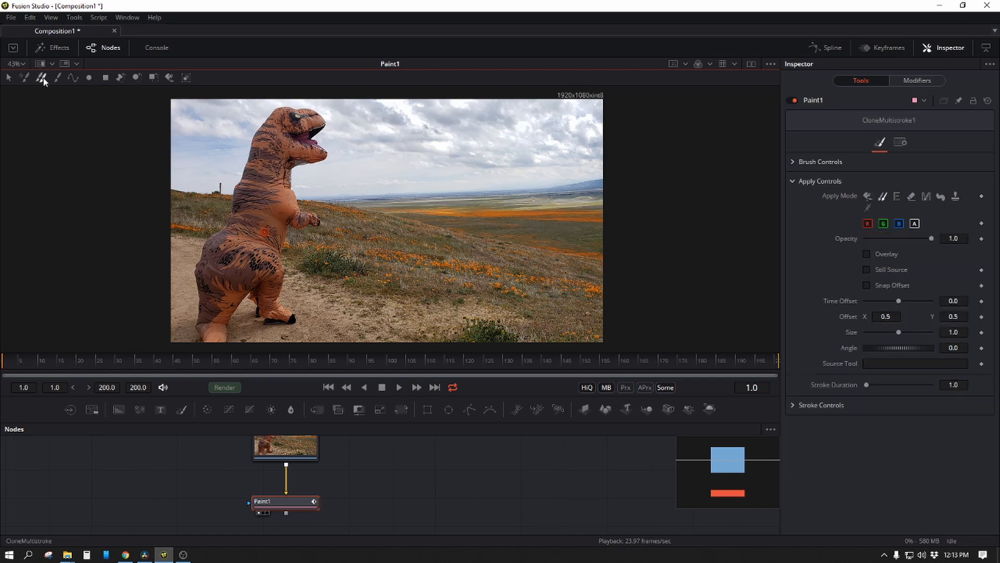
pyautogui.keyDown('alt'); pyautogui.click(234, 187); pyautogui.keyUp('alt')
pyautogui.moveTo(444, 178); pyautogui.dragTo(448, 206)
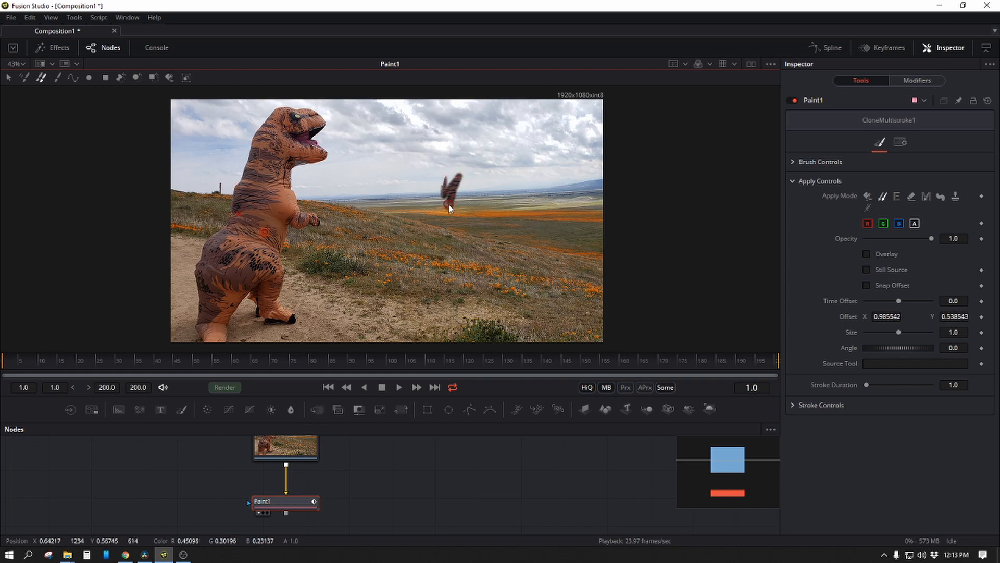
pyautogui.moveTo(443, 204)
pyautogui.mouseDown()
pyautogui.moveTo(491, 217)
pyautogui.moveTo(449, 206)
pyautogui.moveTo(475, 179)
pyautogui.moveTo(479, 236)
pyautogui.moveTo(448, 262)
pyautogui.moveTo(453, 273)
pyautogui.moveTo(413, 286)
pyautogui.moveTo(418, 307)
pyautogui.moveTo(485, 162)
pyautogui.moveTo(485, 188)
pyautogui.moveTo(530, 141)
pyautogui.moveTo(496, 133)
pyautogui.moveTo(446, 208)
pyautogui.moveTo(456, 305)
pyautogui.moveTo(385, 318)
pyautogui.moveTo(461, 327)
pyautogui.mouseUp()
pyautogui.click(451, 205)
pyautogui.press('Right')
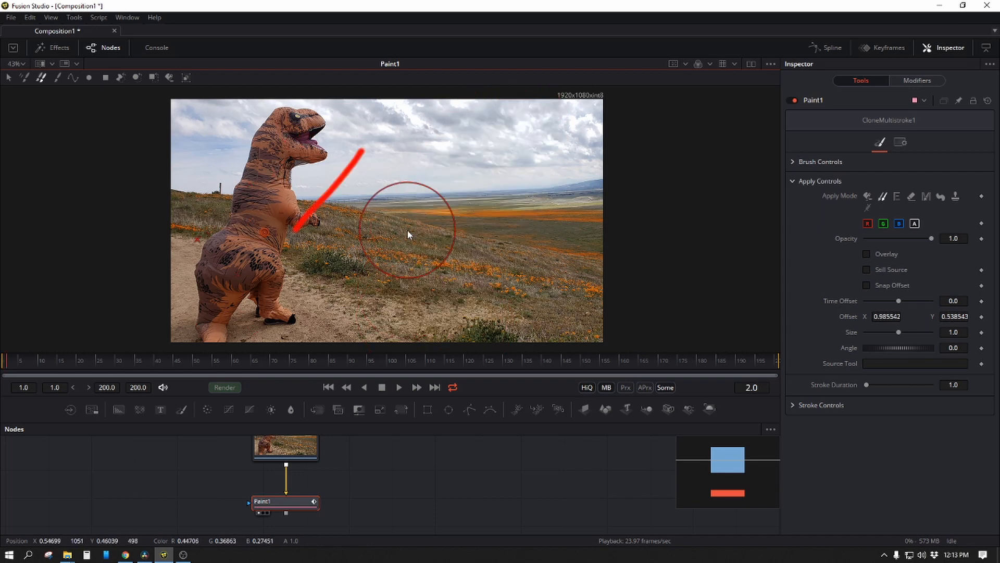
pyautogui.press('Left')
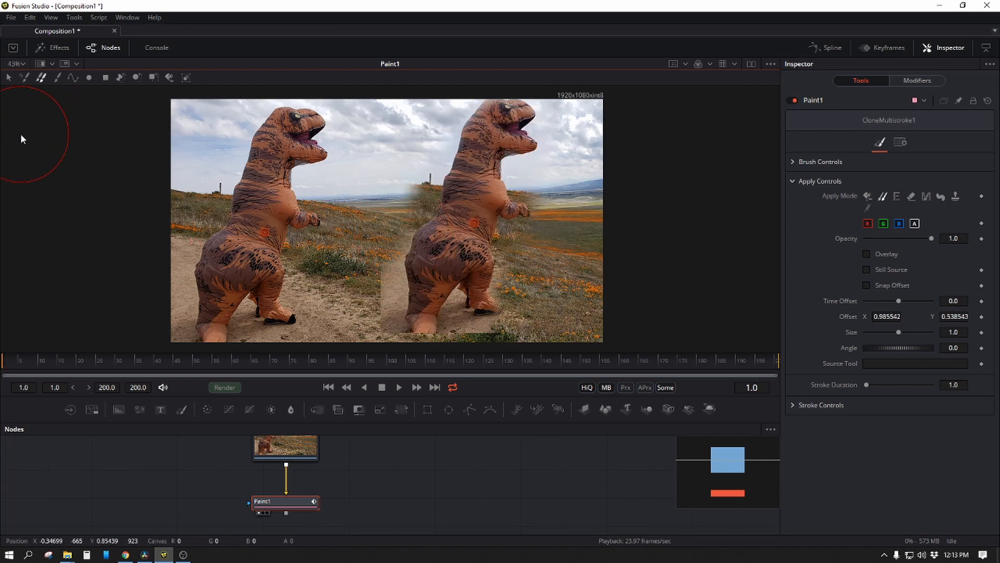
# Delete the Paint node holding the multistrokes and attach an empty Paint node to the Trex.jpg loader
pyautogui.moveTo(315, 484); pyautogui.dragTo(177, 516)
pyautogui.press('Delete')
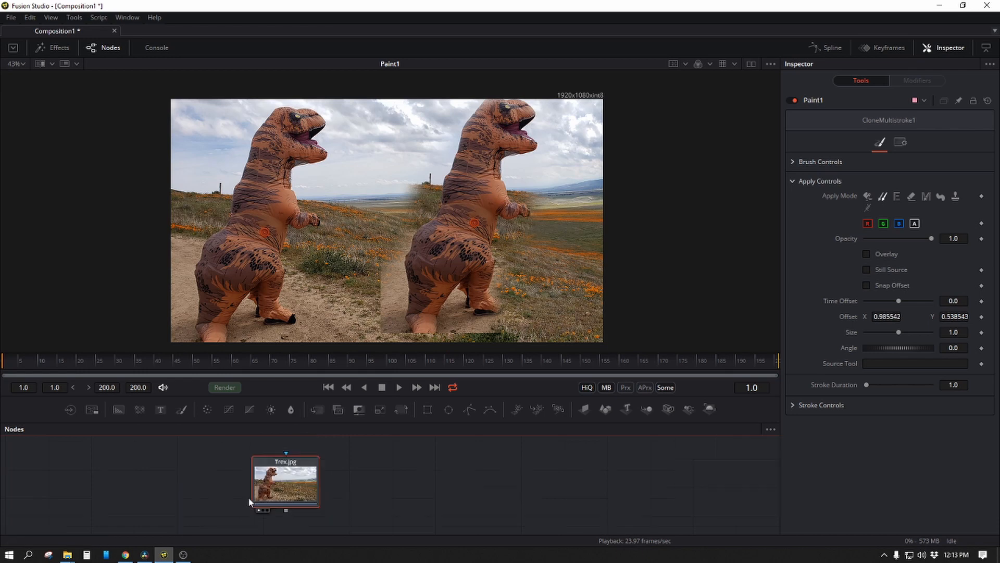
pyautogui.moveTo(288, 490); pyautogui.dragTo(297, 461)
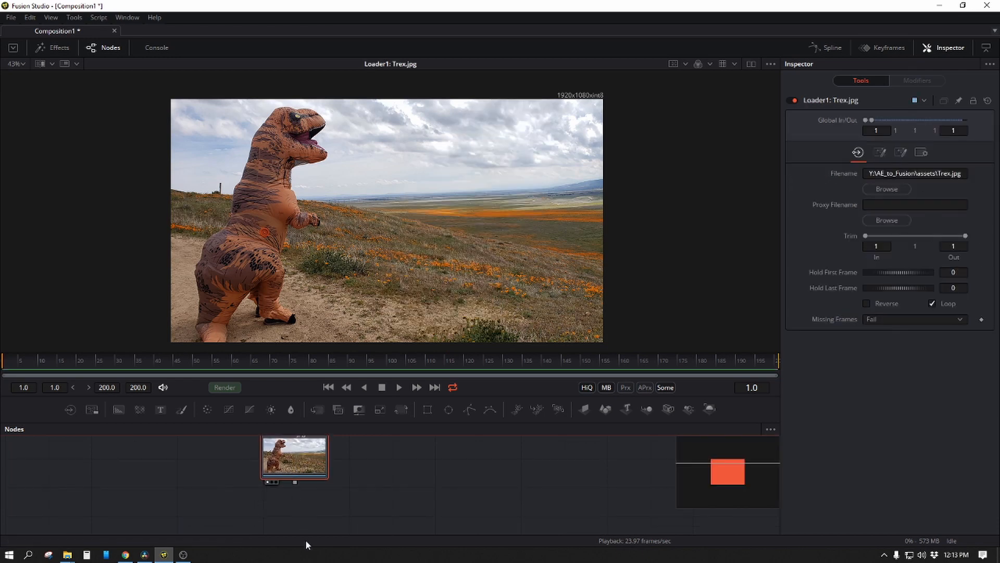
pyautogui.hotkey('ctrl', 'z')
pyautogui.moveTo(294, 498); pyautogui.dragTo(298, 496)
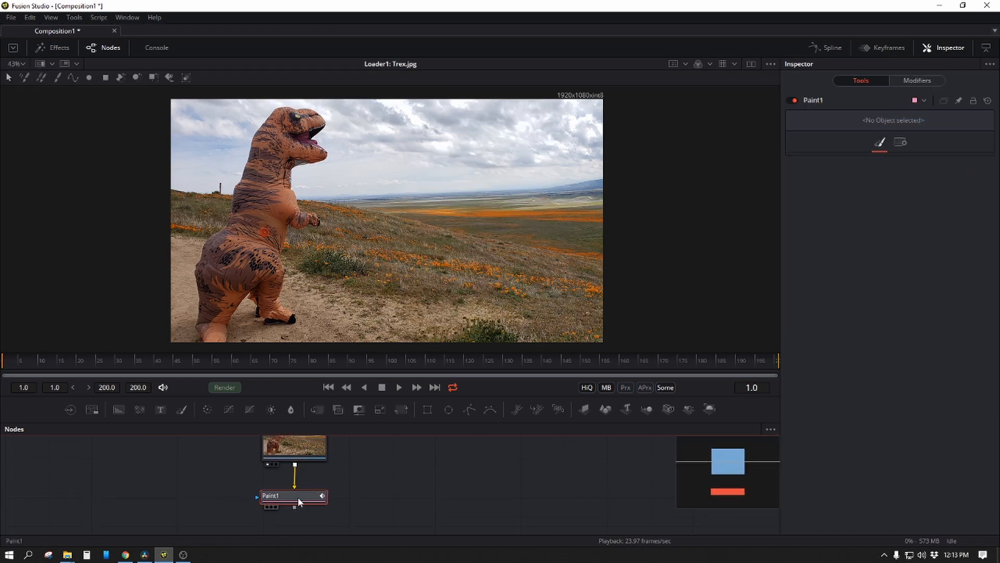
# Using the Stroke tool, paint freehand white loops beside the dinosaur and red loops across them, with Paint1 shown in the viewer
pyautogui.click(57, 78)
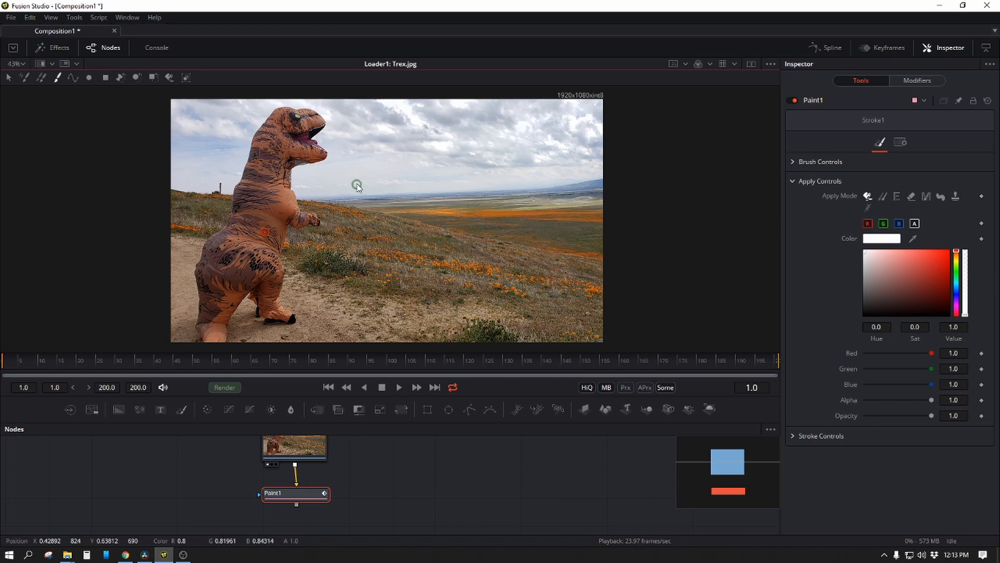
pyautogui.moveTo(375, 173)
pyautogui.mouseDown()
pyautogui.moveTo(331, 227)
pyautogui.moveTo(357, 233)
pyautogui.mouseUp()
pyautogui.click(269, 504)
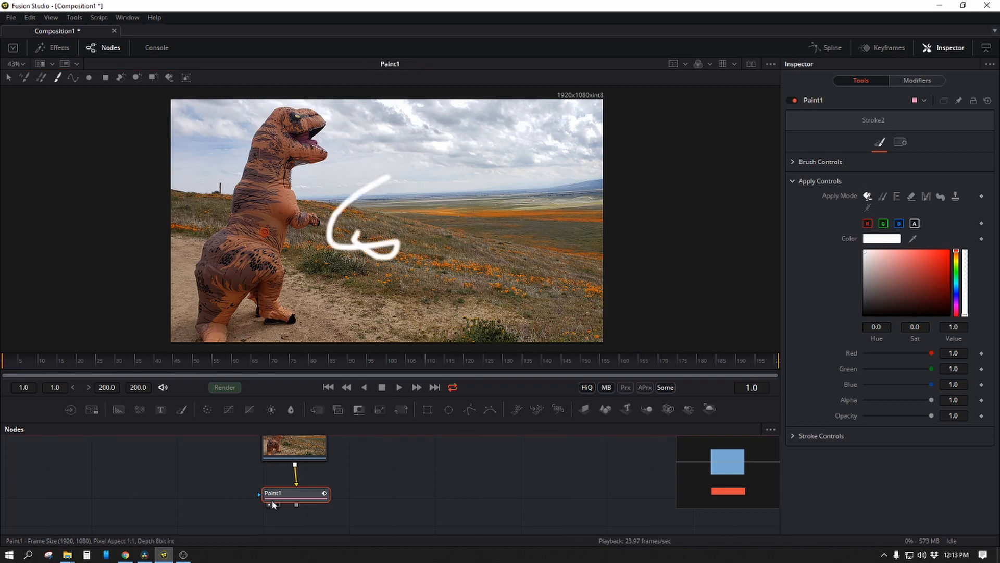
pyautogui.moveTo(410, 183)
pyautogui.mouseDown()
pyautogui.moveTo(394, 265)
pyautogui.moveTo(446, 244)
pyautogui.moveTo(300, 209)
pyautogui.moveTo(373, 250)
pyautogui.mouseUp()
pyautogui.click(948, 251)
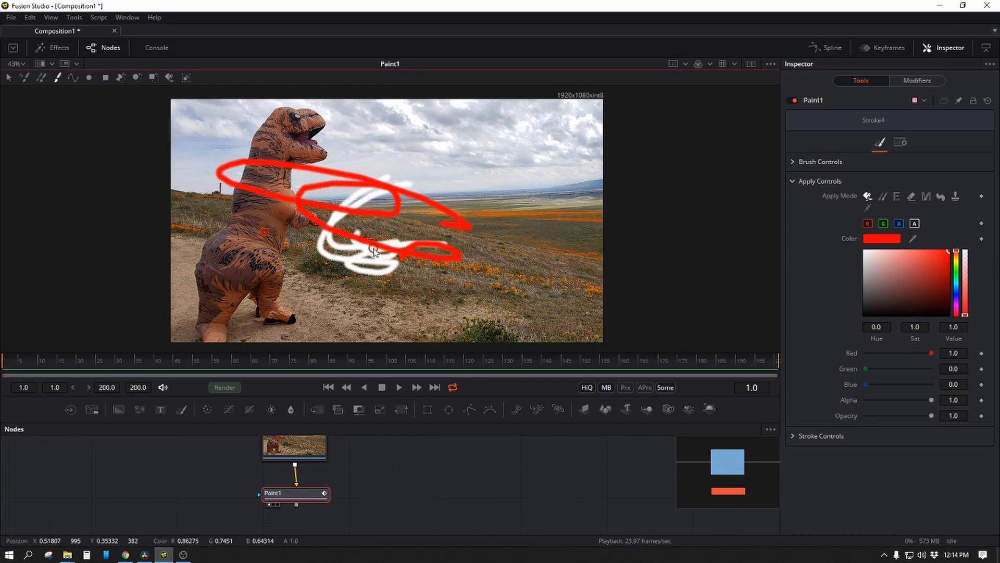
# Move several frames forward and back to frame 1 to examine how long the painted strokes last
pyautogui.press('Right')
pyautogui.press('Right')
pyautogui.press('Right')
pyautogui.press('Right')
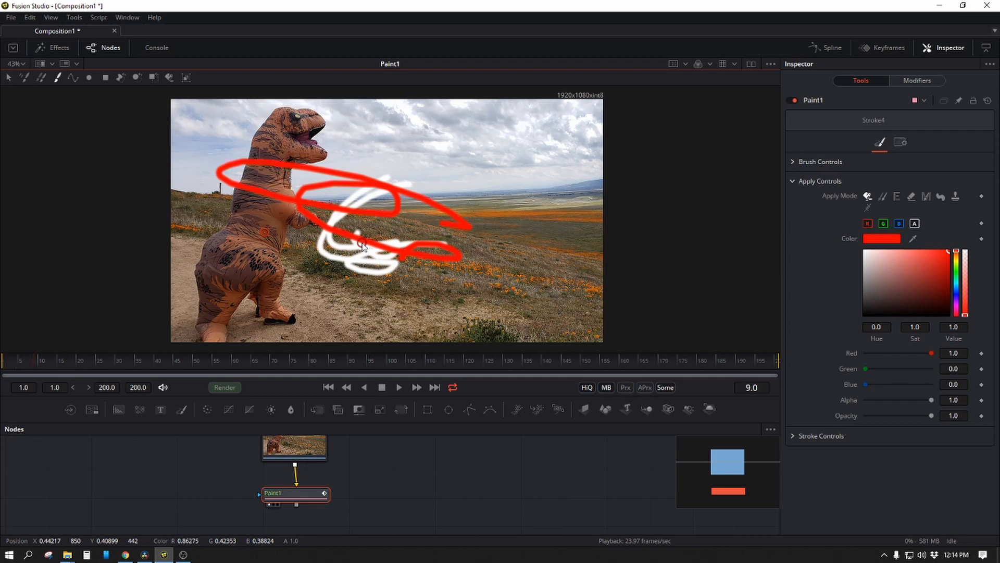
pyautogui.press('Left')
pyautogui.press('Left')
pyautogui.press('Left')
pyautogui.press('Left')
pyautogui.press('Left')
pyautogui.press('Left')
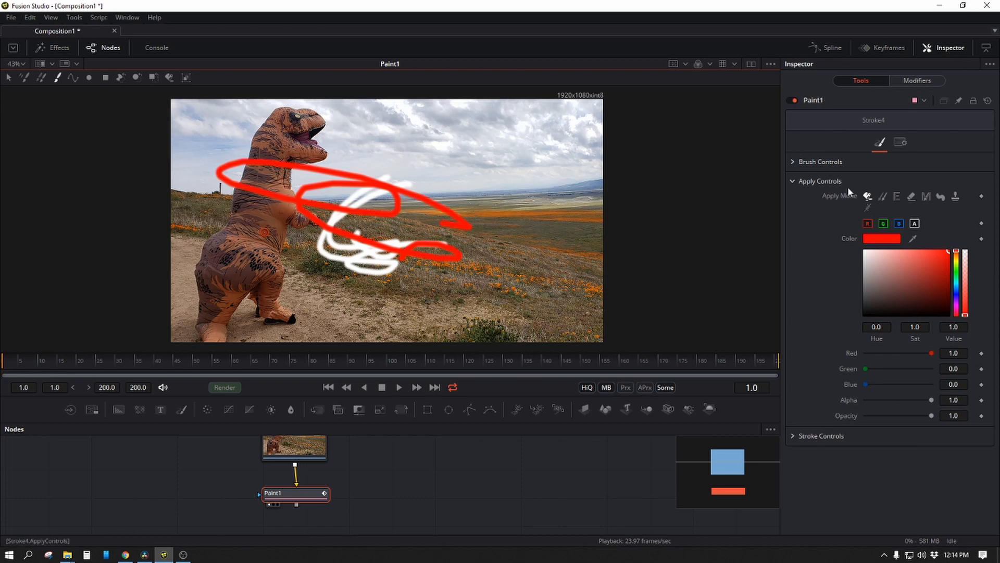
# Try the Clone apply mode, and replace the Paint node holding the white and red strokes with an empty one
pyautogui.click(884, 197)
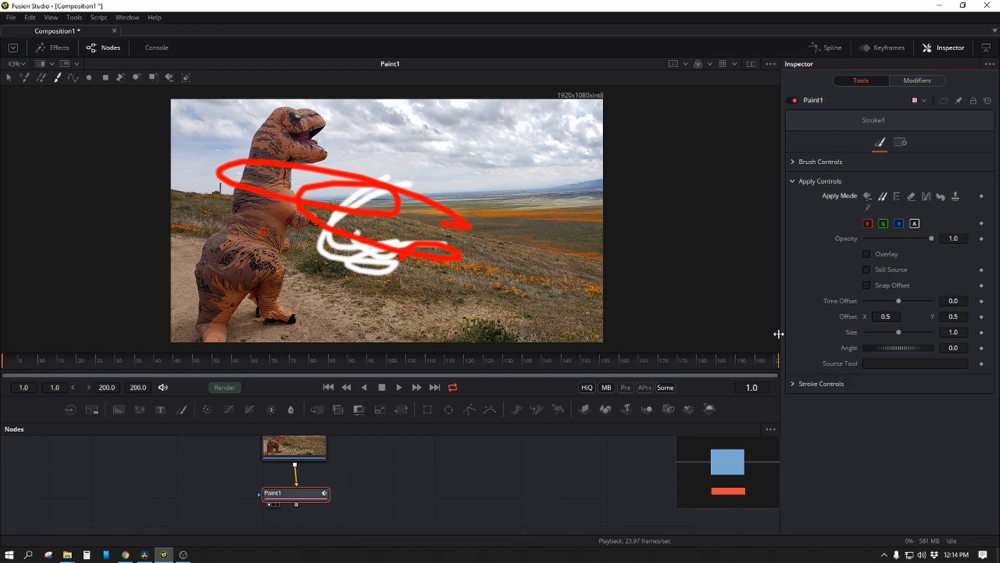
pyautogui.click(298, 493)
pyautogui.press('Delete')
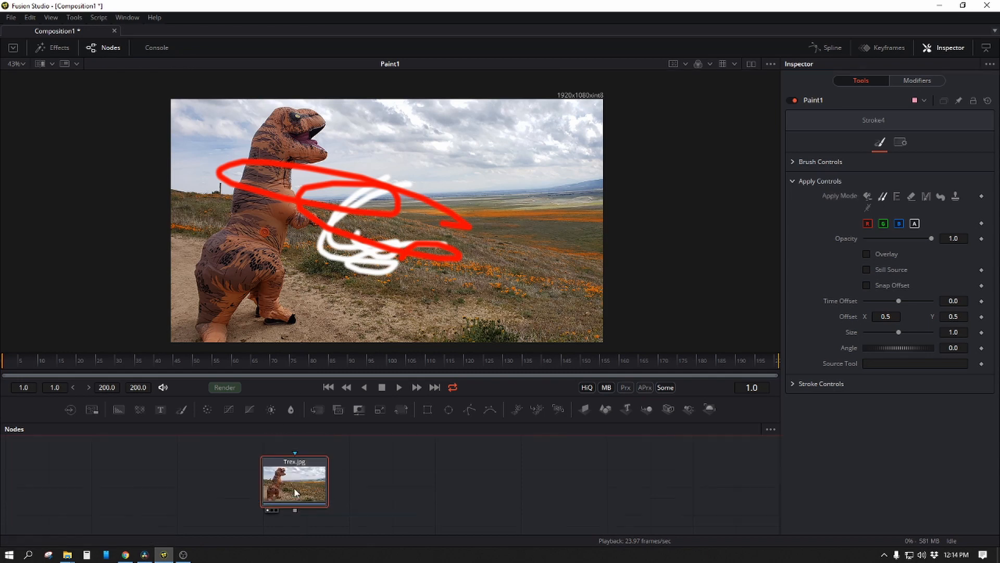
pyautogui.hotkey('ctrl', 'z')
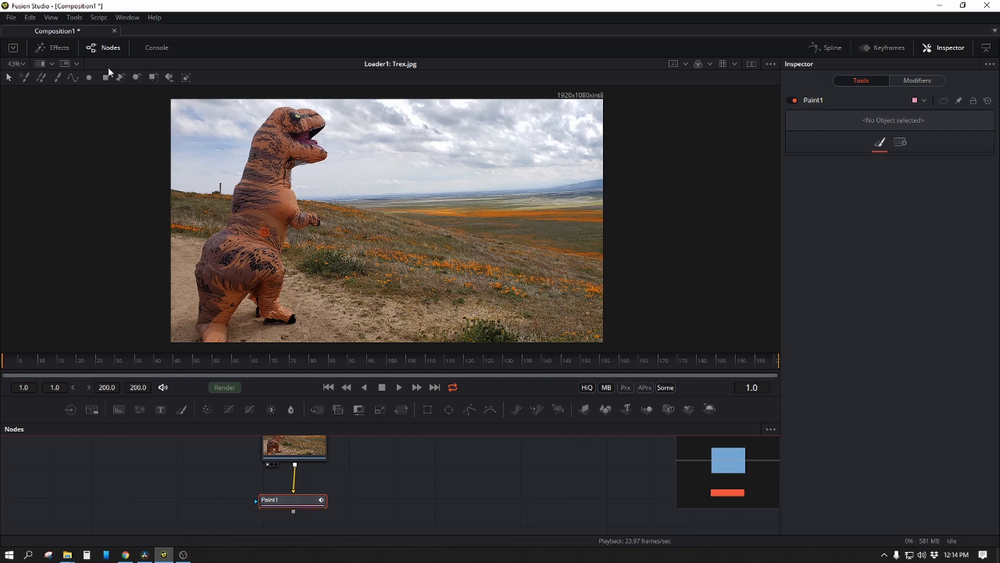
# Clone the dinosaur into the right half of the image using the Stroke tool in Clone mode, and check it on adjacent frames
pyautogui.click(58, 78)
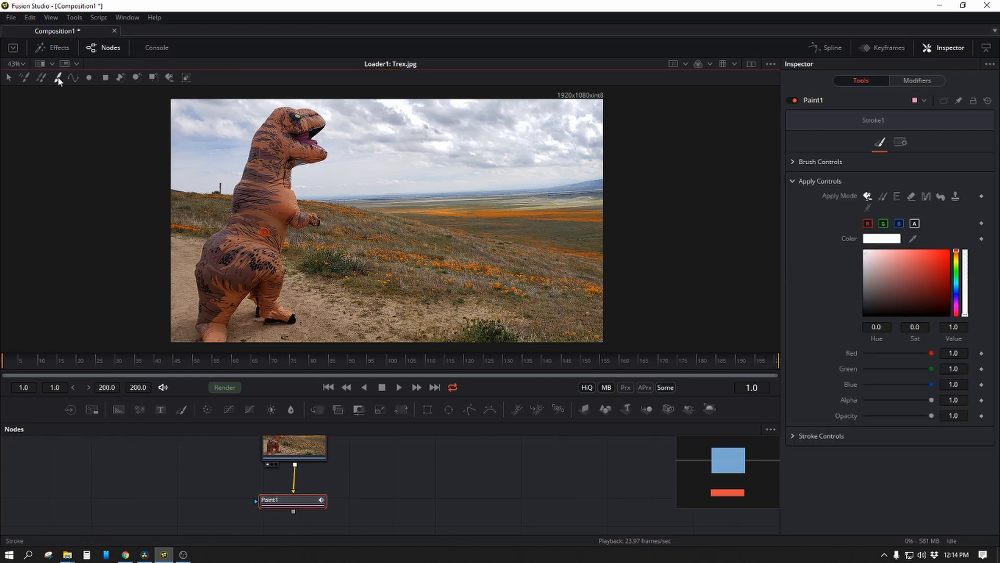
pyautogui.click(882, 196)
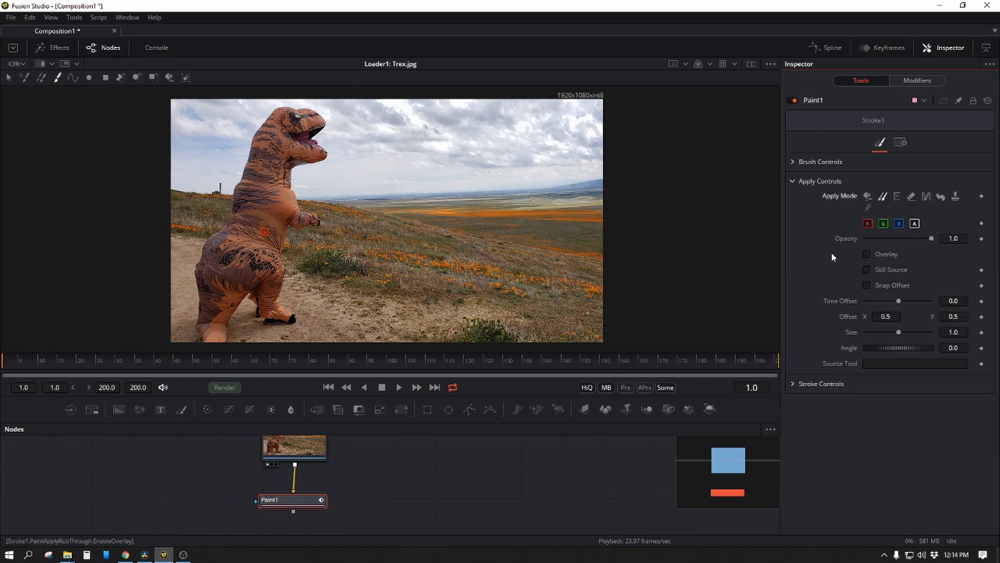
pyautogui.keyDown('alt'); pyautogui.click(230, 191); pyautogui.keyUp('alt')
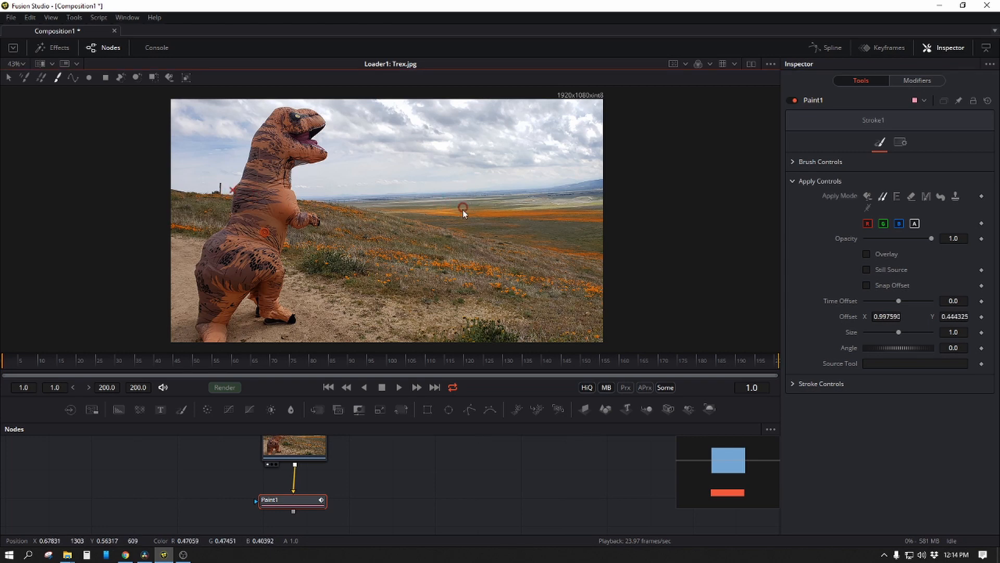
pyautogui.moveTo(463, 209); pyautogui.dragTo(457, 204)
pyautogui.moveTo(271, 507)
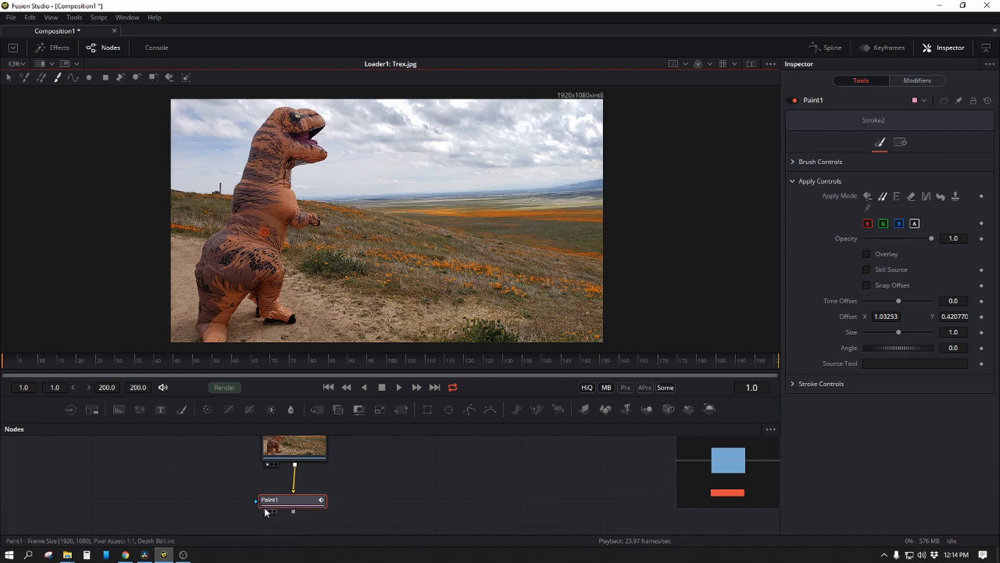
pyautogui.click(266, 511)
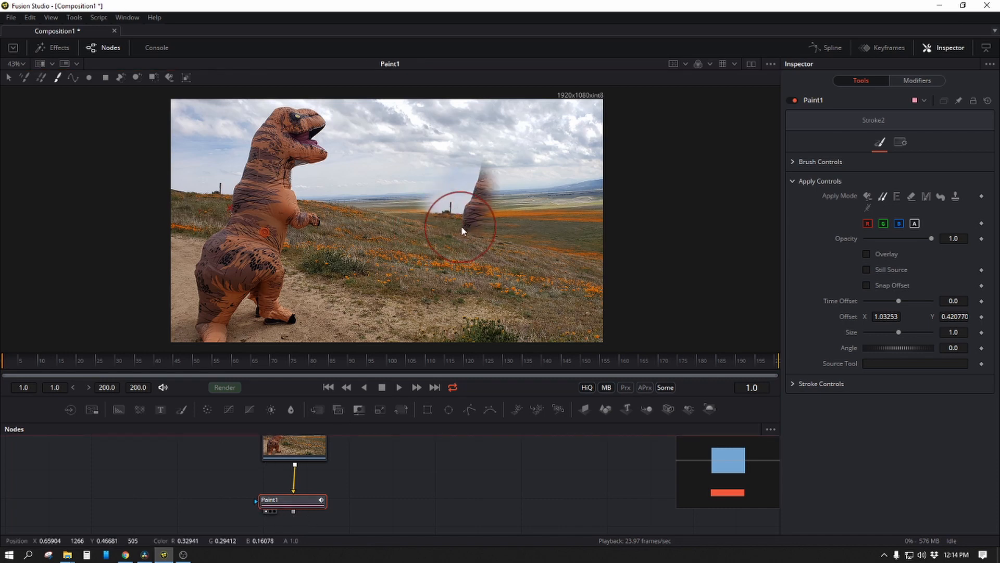
pyautogui.moveTo(461, 226)
pyautogui.mouseDown()
pyautogui.moveTo(513, 241)
pyautogui.moveTo(548, 201)
pyautogui.moveTo(533, 104)
pyautogui.moveTo(508, 187)
pyautogui.moveTo(433, 334)
pyautogui.moveTo(514, 317)
pyautogui.moveTo(574, 204)
pyautogui.moveTo(501, 194)
pyautogui.moveTo(460, 244)
pyautogui.mouseUp()
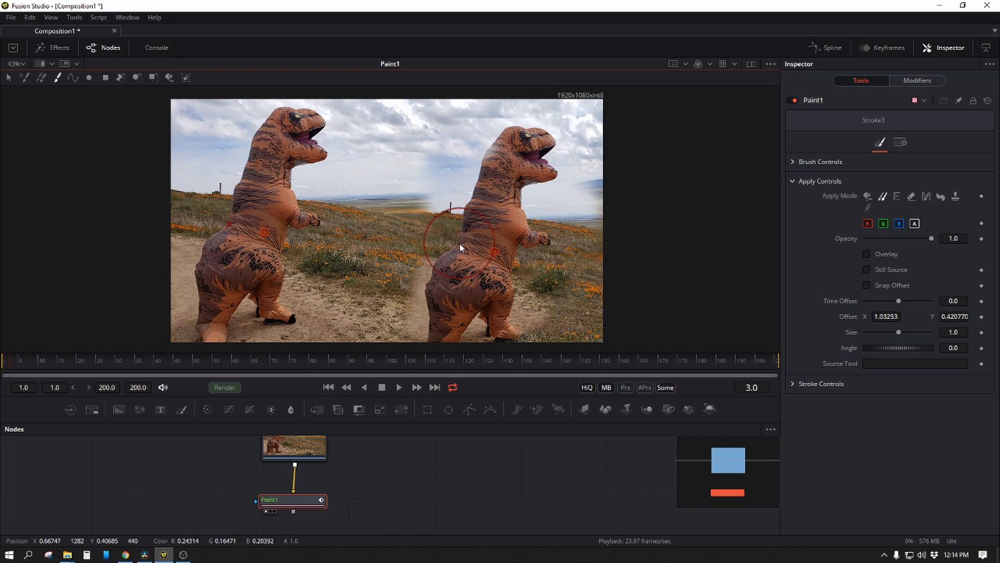
pyautogui.press('Left')
pyautogui.press('Left')
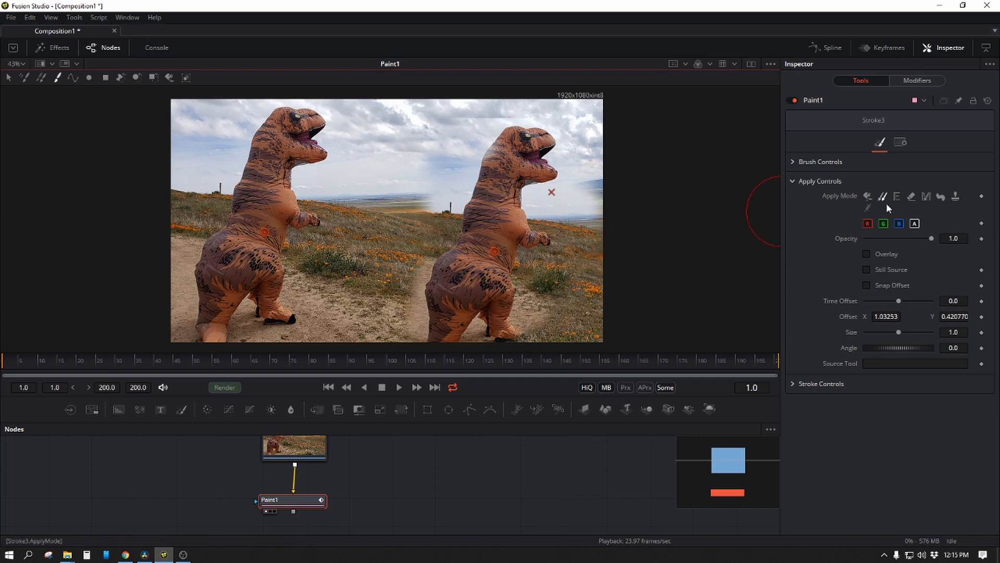
# Erase the cloned dinosaur's upper body with a stroke in Erase mode and play the composition
pyautogui.click(914, 197)
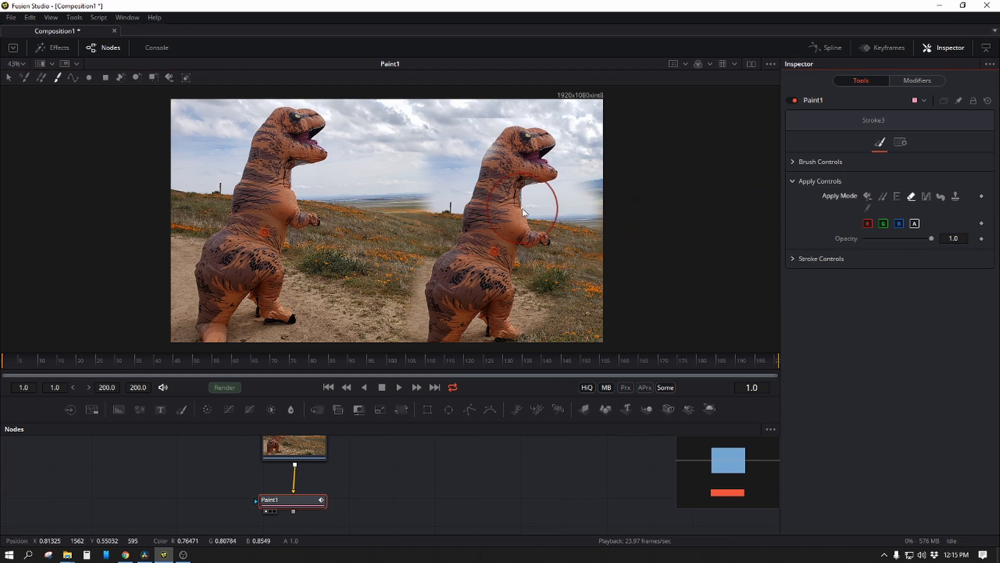
pyautogui.moveTo(526, 210)
pyautogui.mouseDown()
pyautogui.moveTo(422, 203)
pyautogui.moveTo(518, 129)
pyautogui.moveTo(514, 260)
pyautogui.moveTo(550, 224)
pyautogui.mouseUp()
pyautogui.press('space')
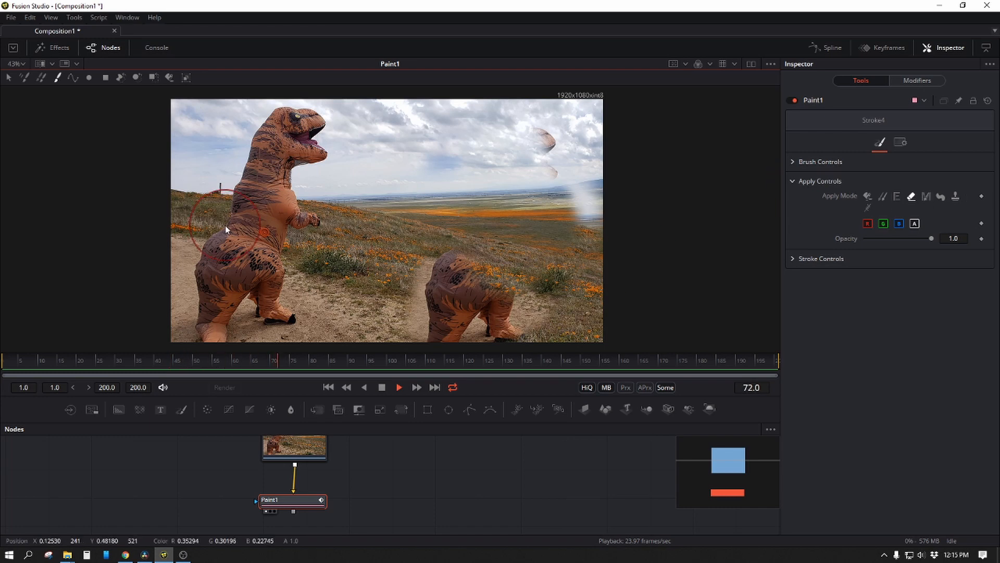
pyautogui.click(25, 77)
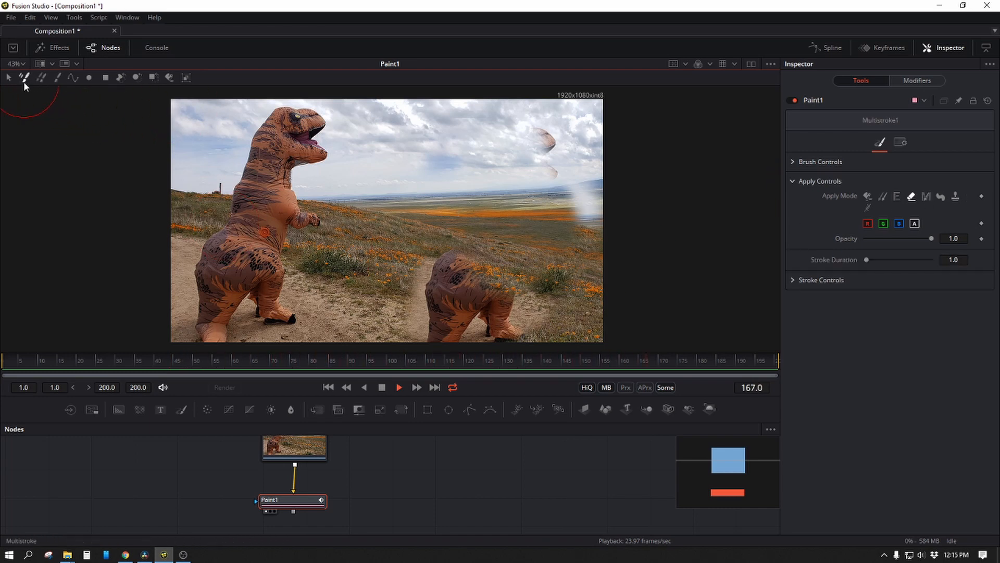
pyautogui.click(41, 79)
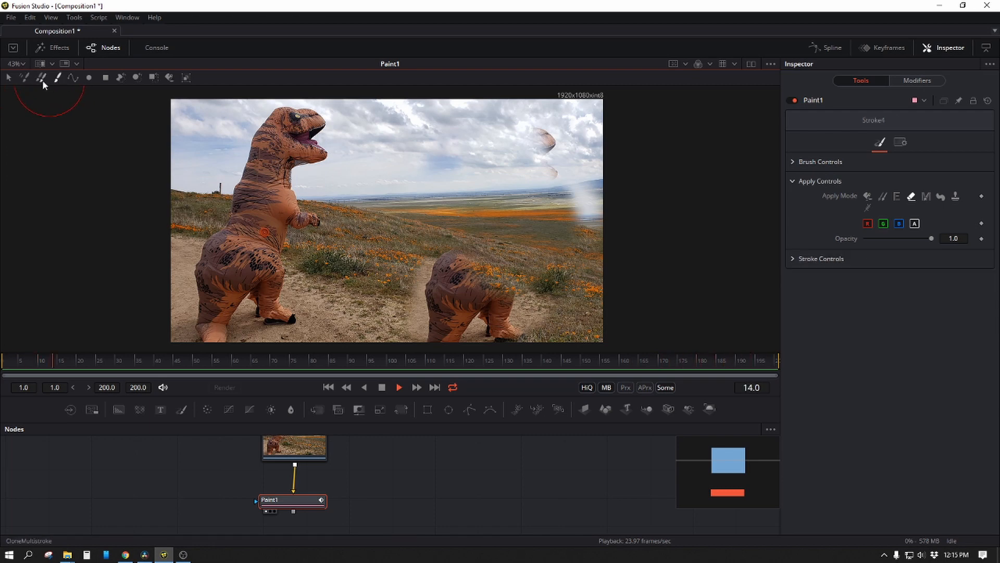
pyautogui.click(25, 77)
pyautogui.click(41, 79)
pyautogui.click(24, 77)
pyautogui.click(42, 78)
pyautogui.click(27, 76)
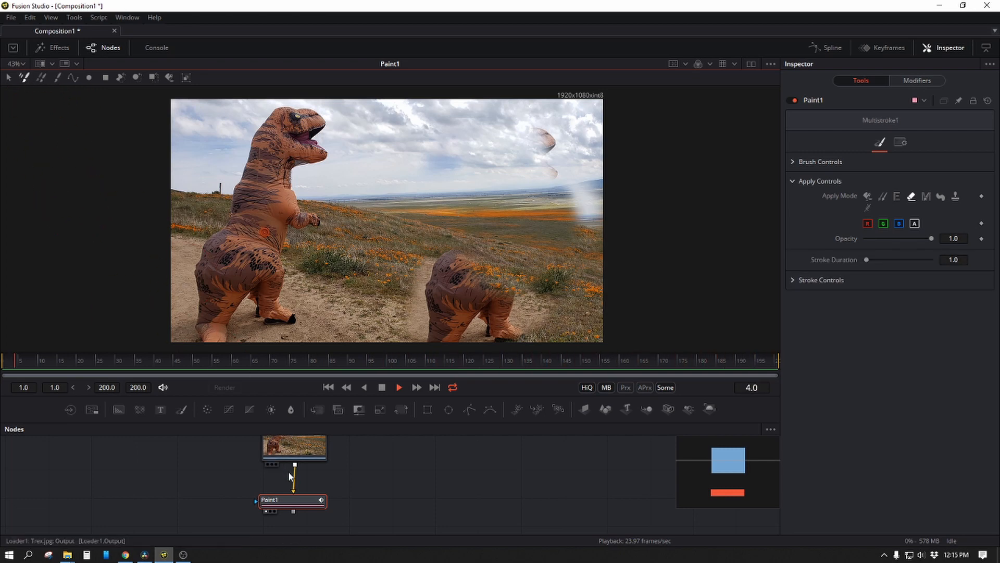
# Replace the Paint node holding the clone and erase strokes with an empty one, and stop playback at frame 1
pyautogui.press('Delete')
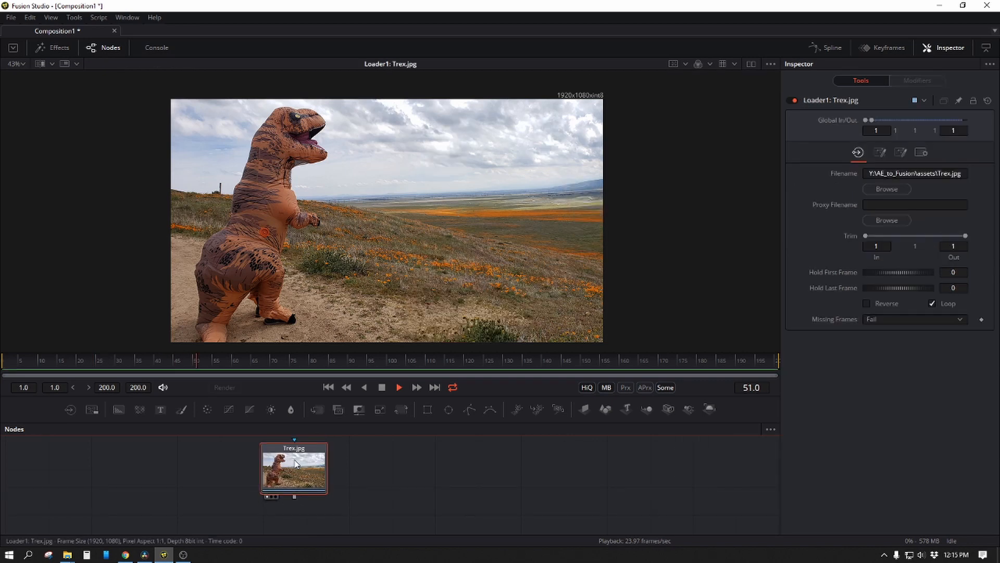
pyautogui.click(382, 387)
pyautogui.click(328, 387)
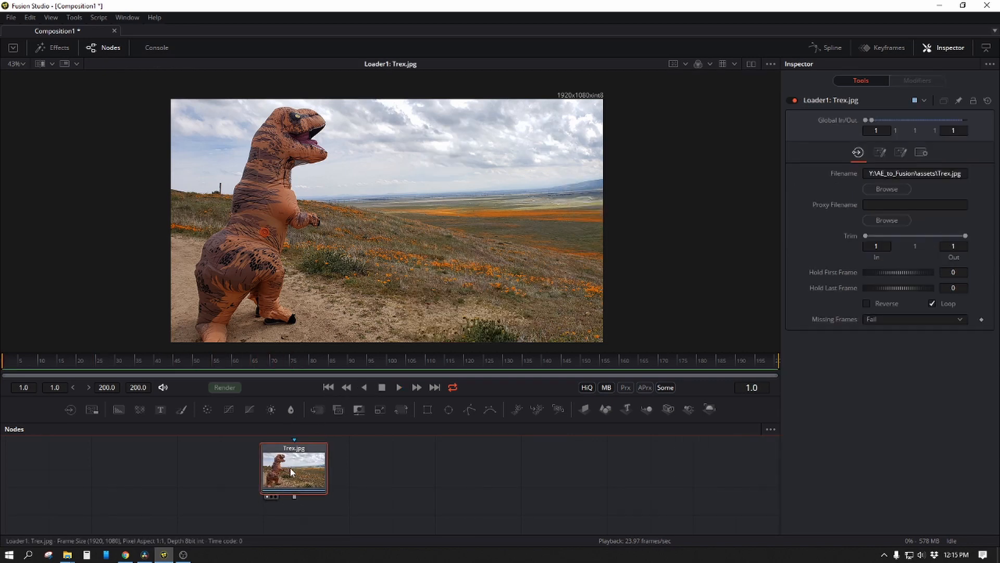
pyautogui.hotkey('ctrl', 'z')
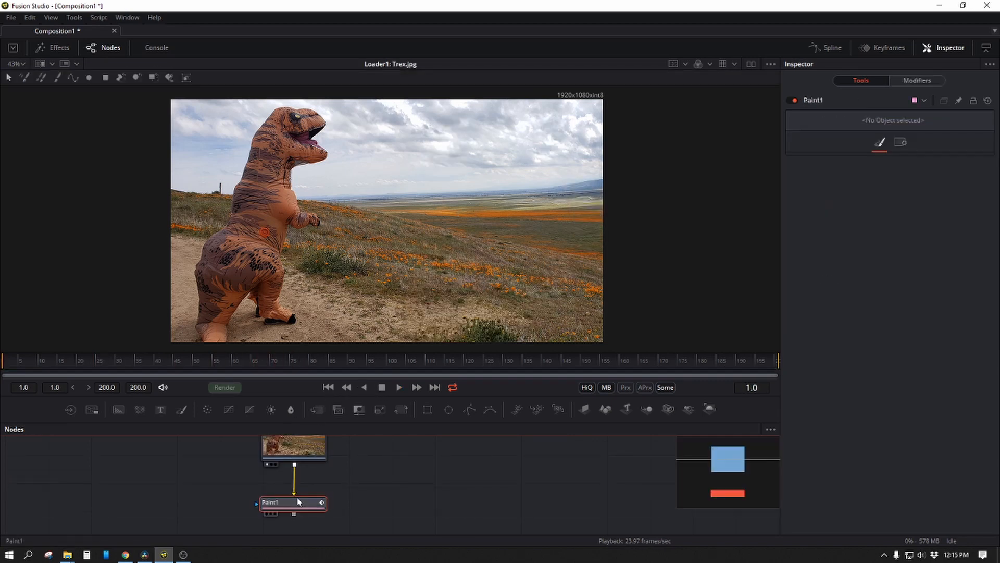
# Show the Paint node's output in the viewer and draw two pure red strokes across the image with the Stroke tool
pyautogui.click(57, 77)
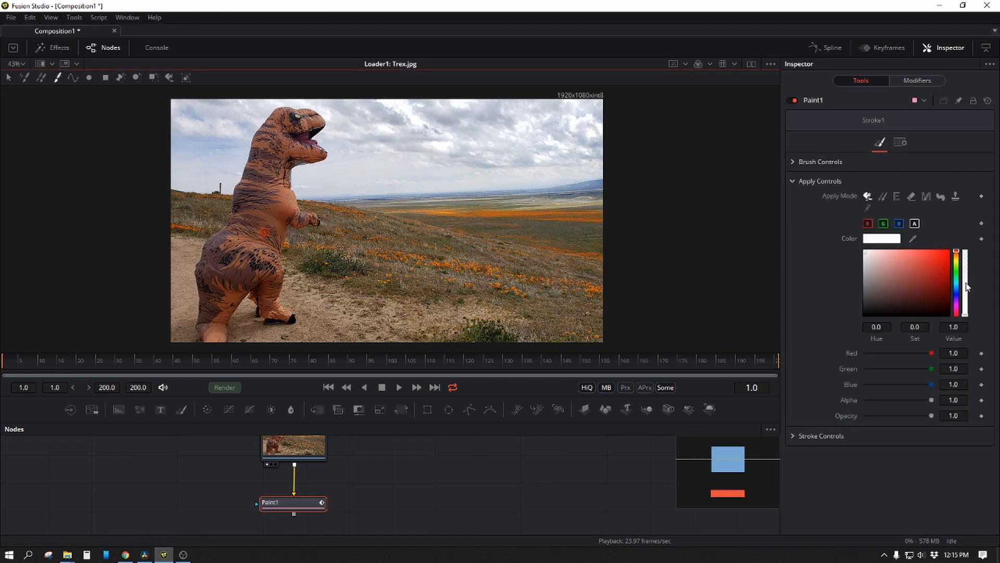
pyautogui.click(948, 251)
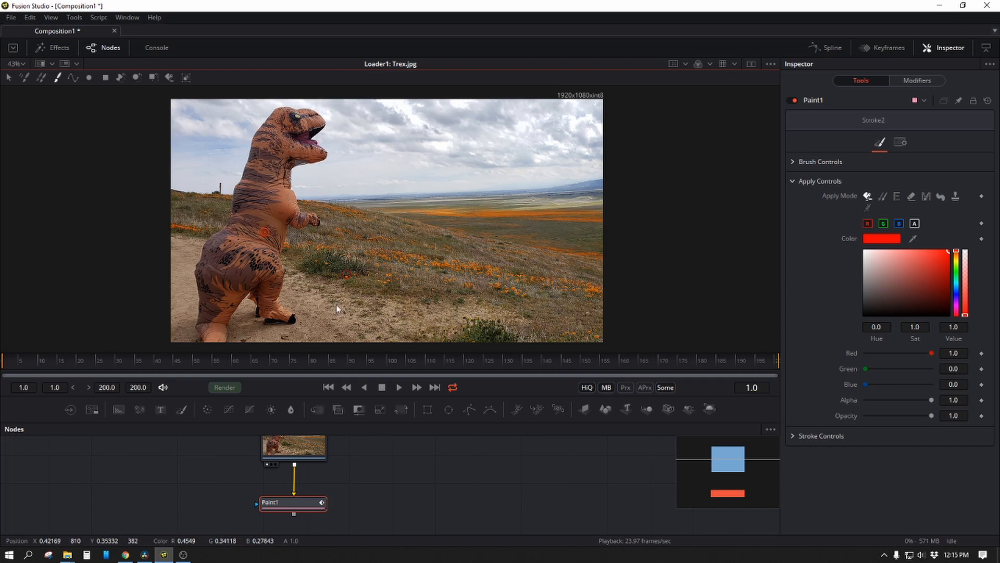
pyautogui.click(267, 515)
pyautogui.moveTo(419, 141); pyautogui.dragTo(401, 257)
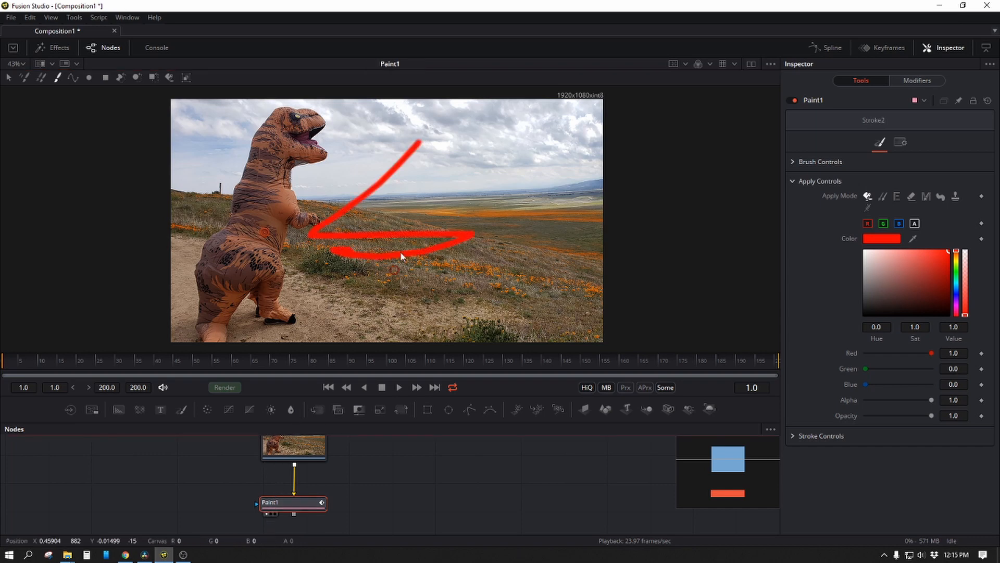
pyautogui.moveTo(448, 164); pyautogui.dragTo(455, 286)
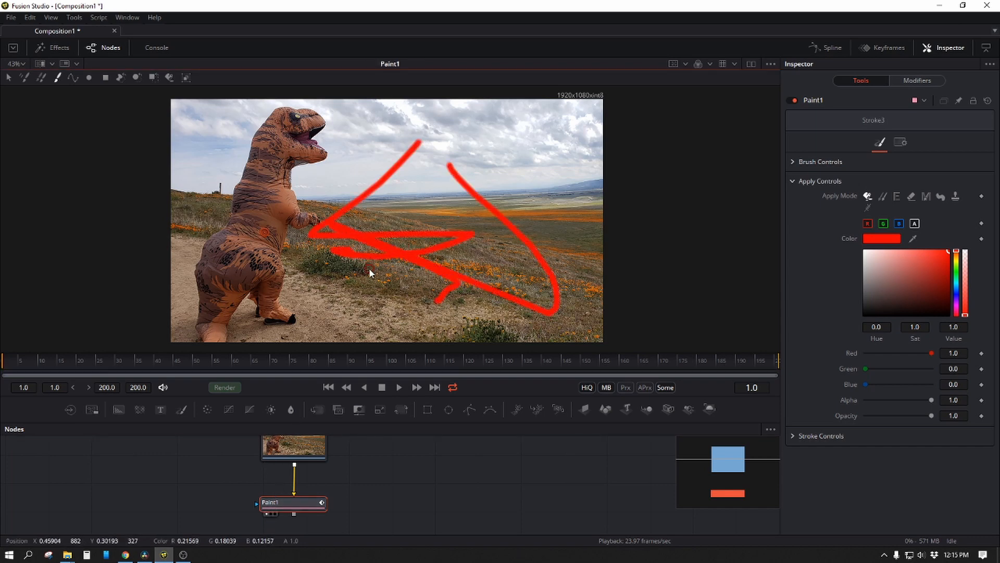
pyautogui.press('Right')
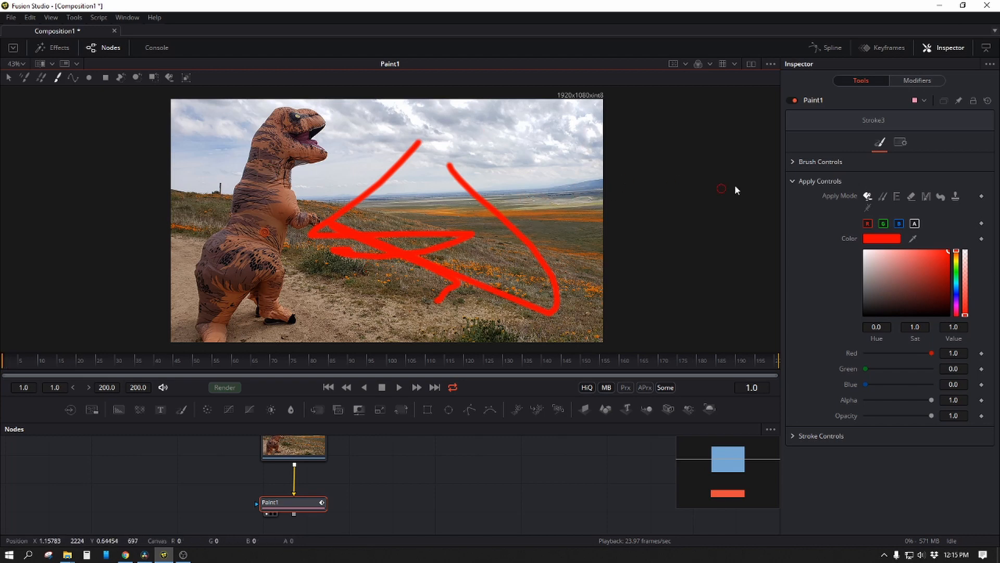
# Recolor the second stroke to green with hue 0.296 in its modifier settings, and disable both strokes
pyautogui.click(902, 80)
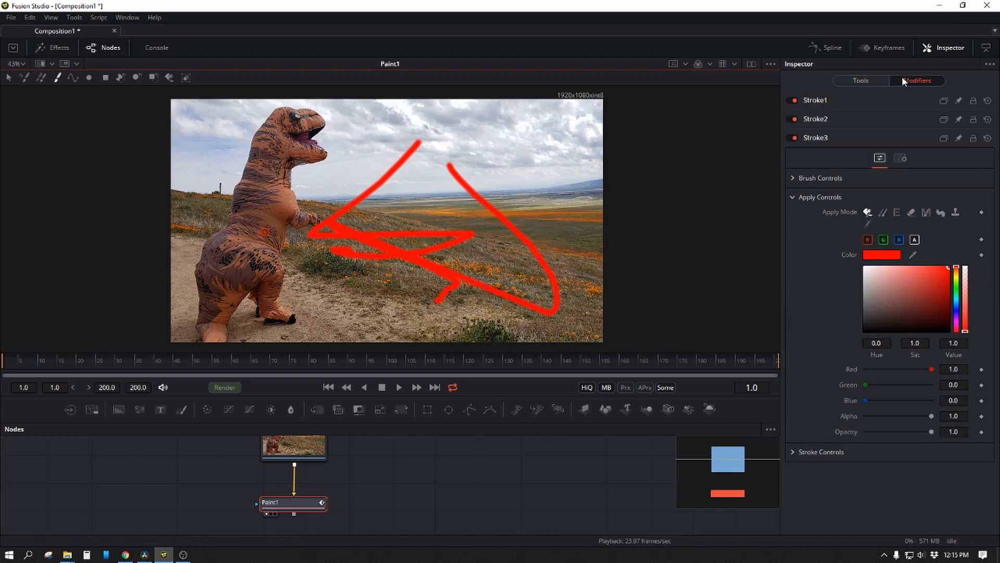
pyautogui.click(815, 119)
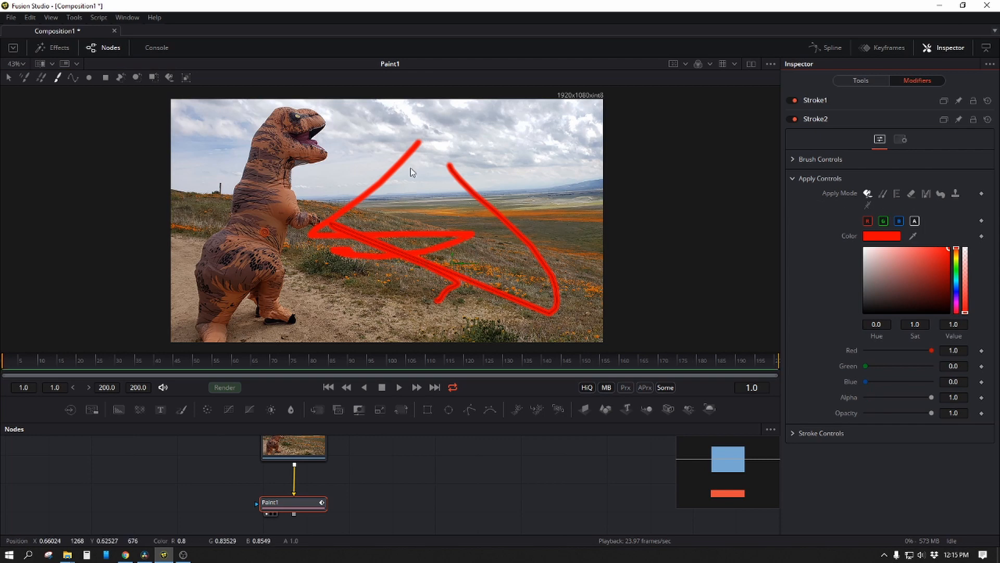
pyautogui.click(957, 267)
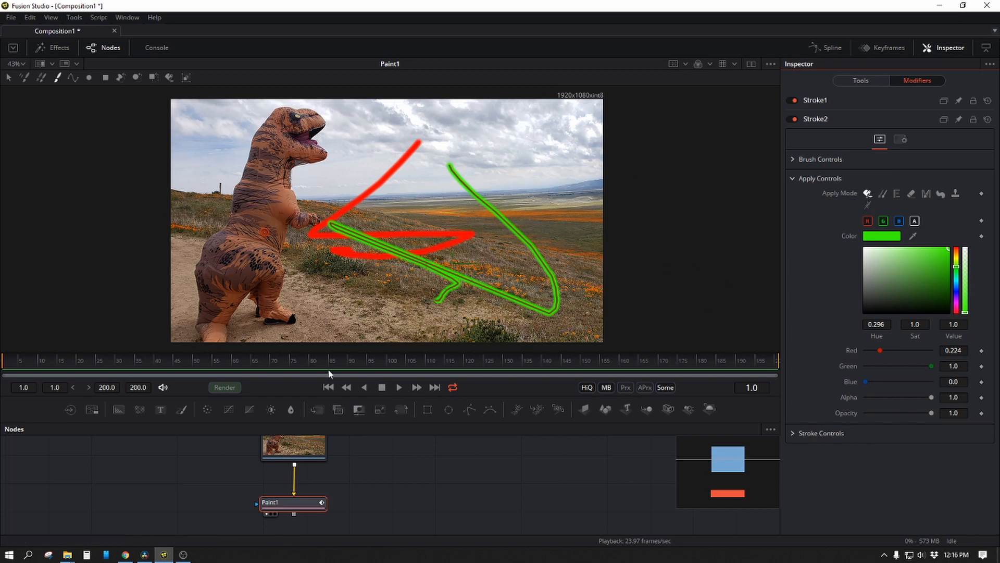
pyautogui.moveTo(316, 507); pyautogui.dragTo(307, 508)
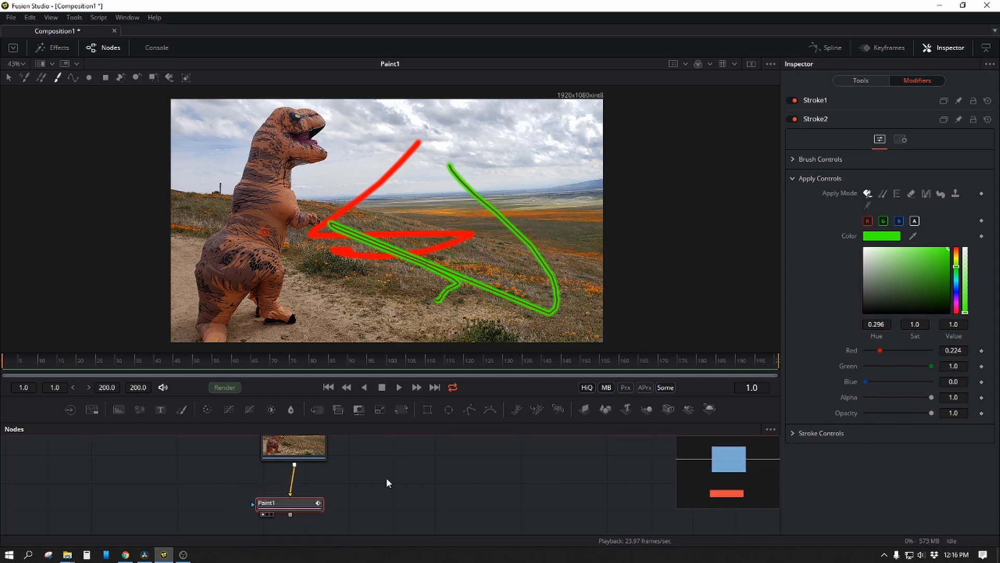
pyautogui.click(793, 119)
pyautogui.click(793, 101)
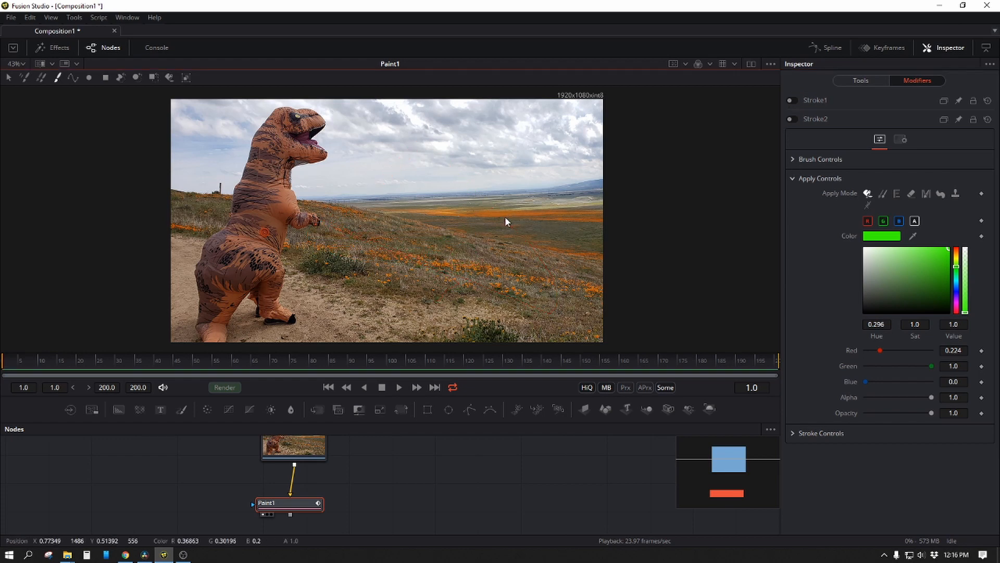
# Start a Multistroke in blue with hue 0.536, reload the Paint node in the viewer, and sample a brown from the image
pyautogui.click(24, 77)
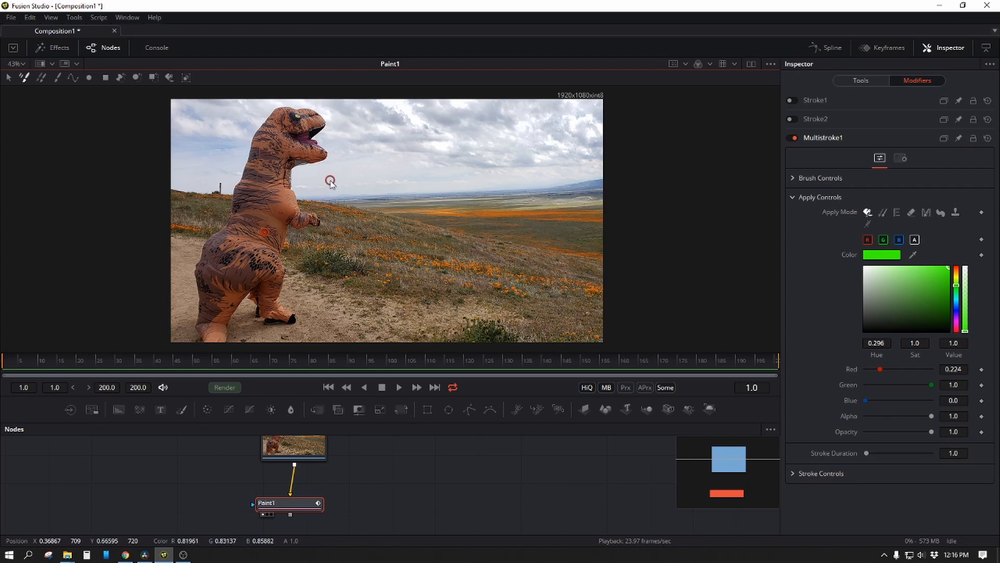
pyautogui.click(956, 301)
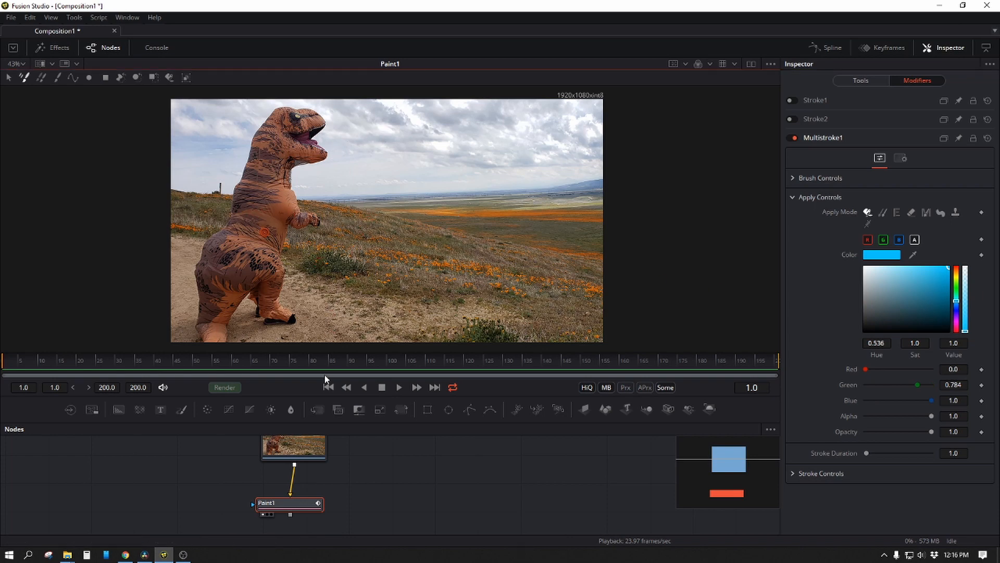
pyautogui.click(302, 505)
pyautogui.press('1')
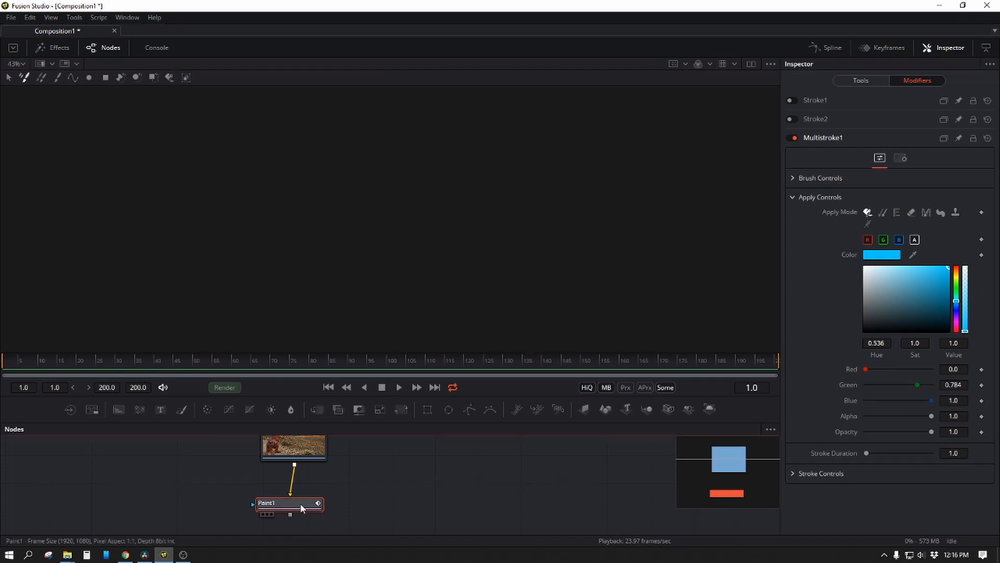
pyautogui.press('1')
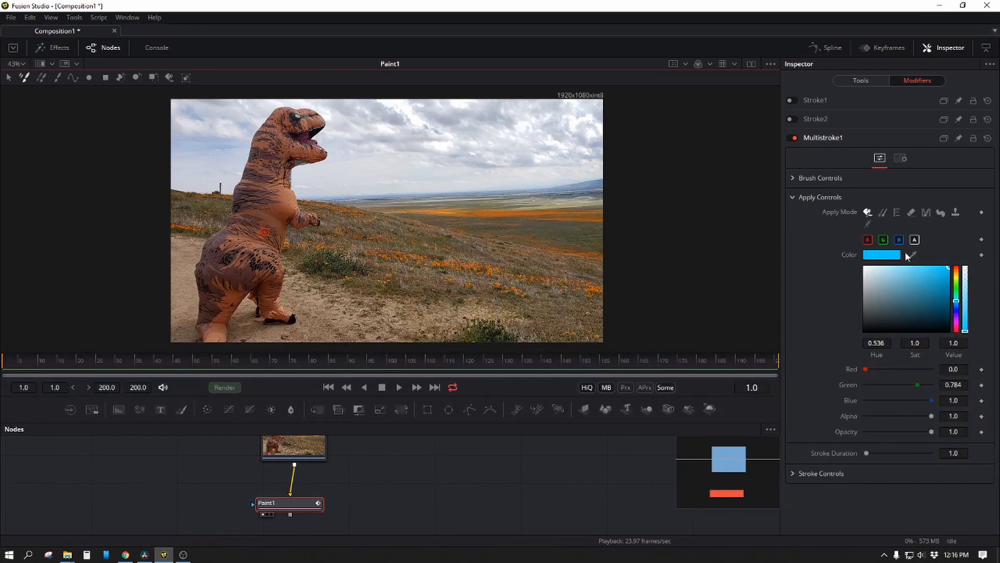
pyautogui.moveTo(348, 215); pyautogui.dragTo(419, 231)
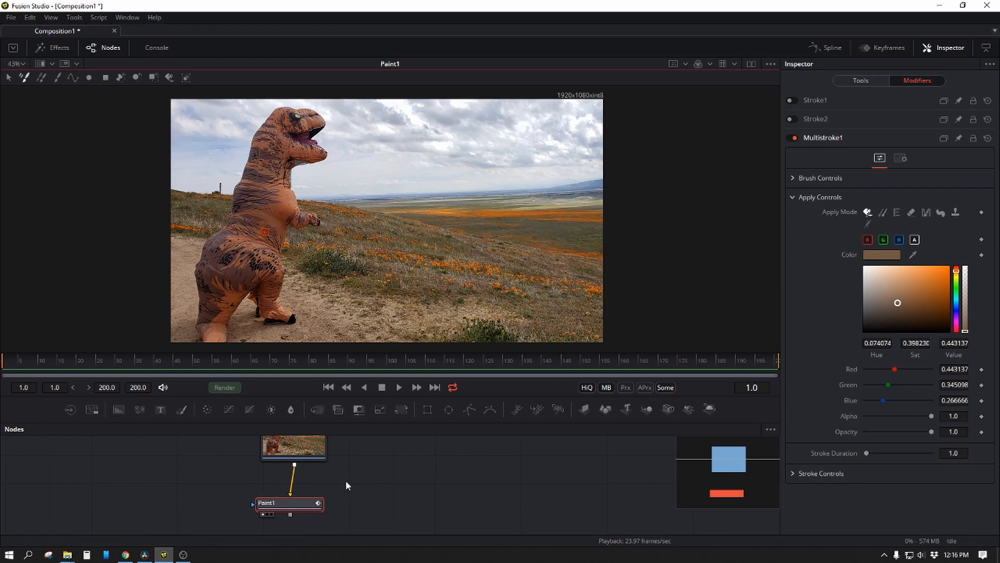
# Replace the Paint node holding the disabled strokes with an empty one after the Trex.jpg loader
pyautogui.moveTo(308, 500)
pyautogui.mouseDown()
pyautogui.moveTo(317, 492)
pyautogui.moveTo(308, 464)
pyautogui.mouseUp()
pyautogui.press('Delete')
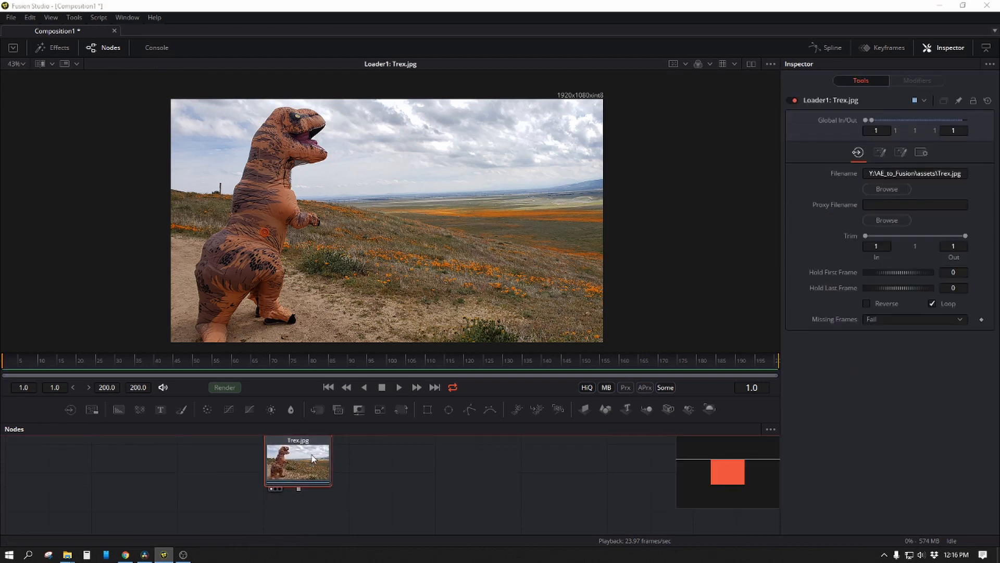
pyautogui.hotkey('shift', 'space')
pyautogui.write('paint')
pyautogui.click(455, 360)
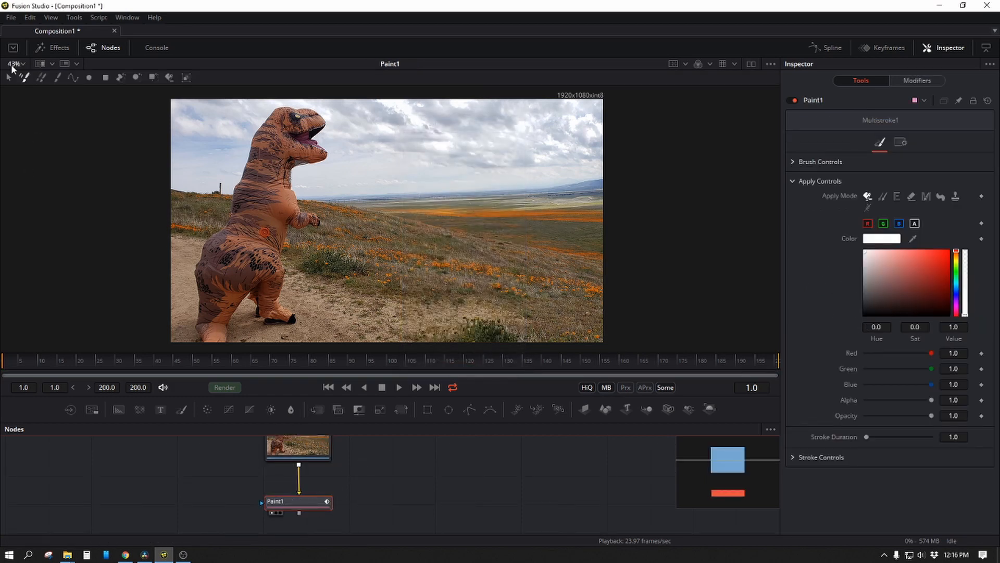
# Paint white freehand strokes across the middle of the image with the Multistroke tool
pyautogui.click(24, 79)
pyautogui.moveTo(392, 164)
pyautogui.mouseDown()
pyautogui.moveTo(292, 245)
pyautogui.moveTo(335, 273)
pyautogui.mouseUp()
pyautogui.moveTo(429, 264); pyautogui.dragTo(439, 237)
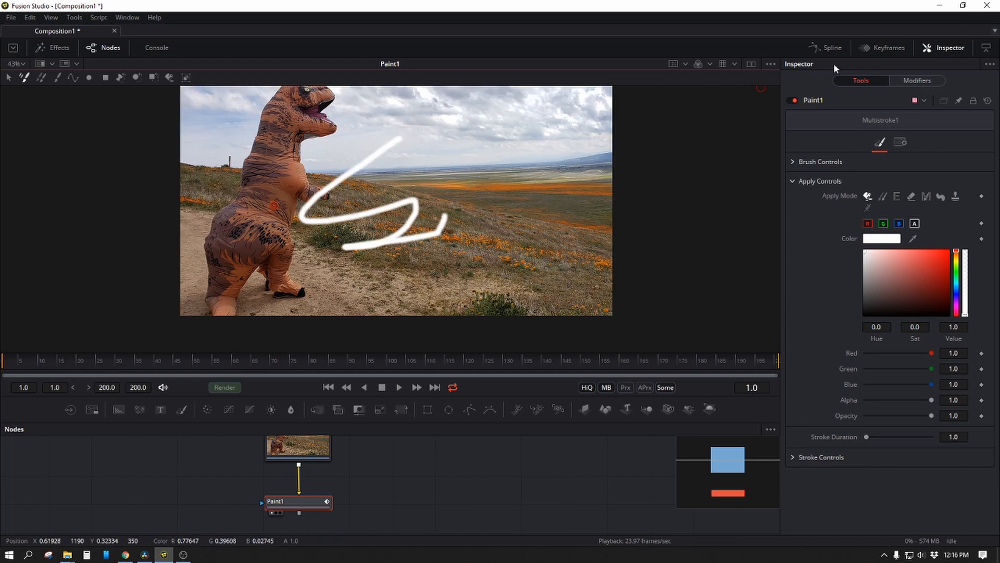
# Paint a thick white loop in the same Multistroke at brush size 0.0614, and add thinner strokes over the dinosaur at size 0.02
pyautogui.click(915, 81)
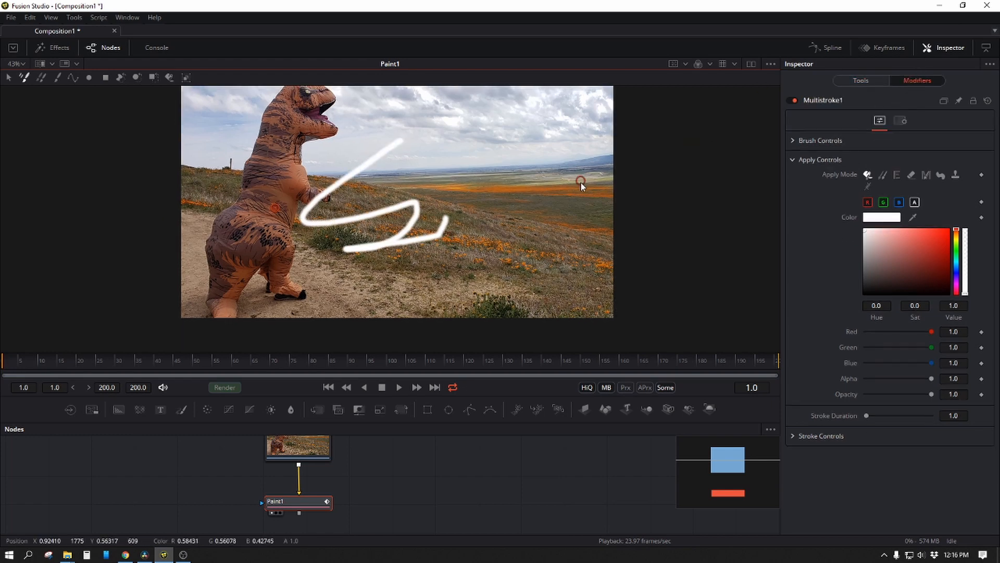
pyautogui.click(792, 142)
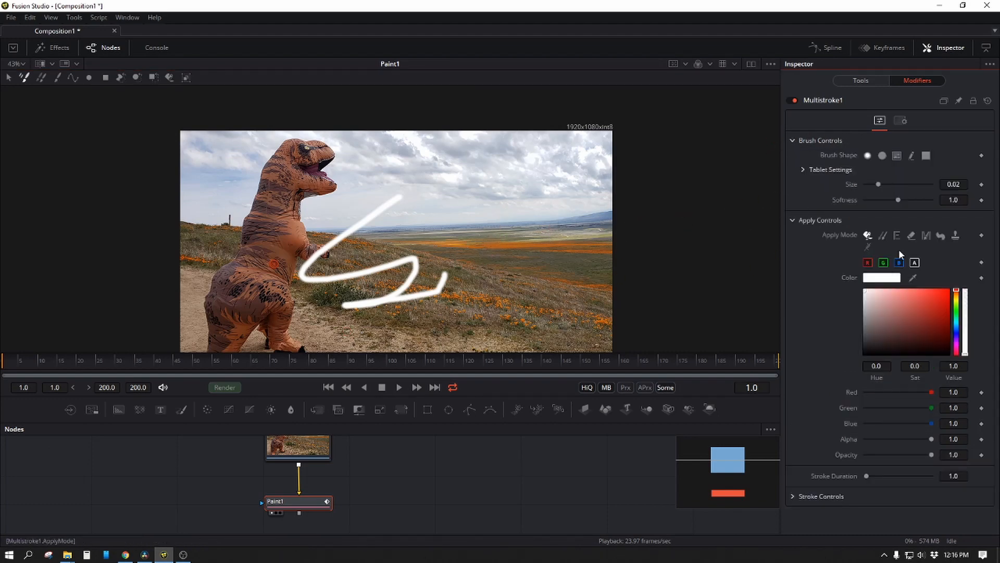
pyautogui.moveTo(879, 185); pyautogui.dragTo(906, 184)
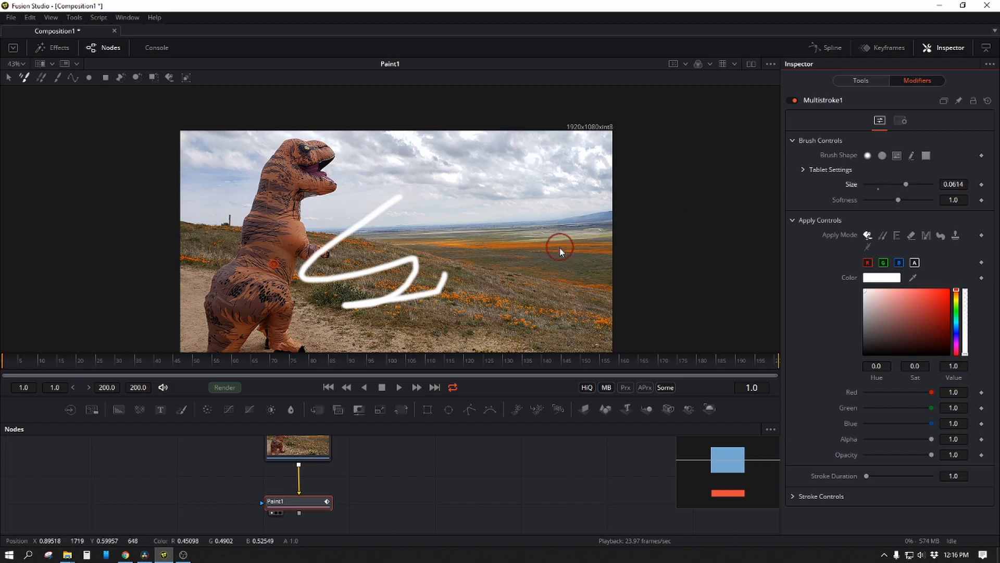
pyautogui.moveTo(464, 212); pyautogui.dragTo(493, 285)
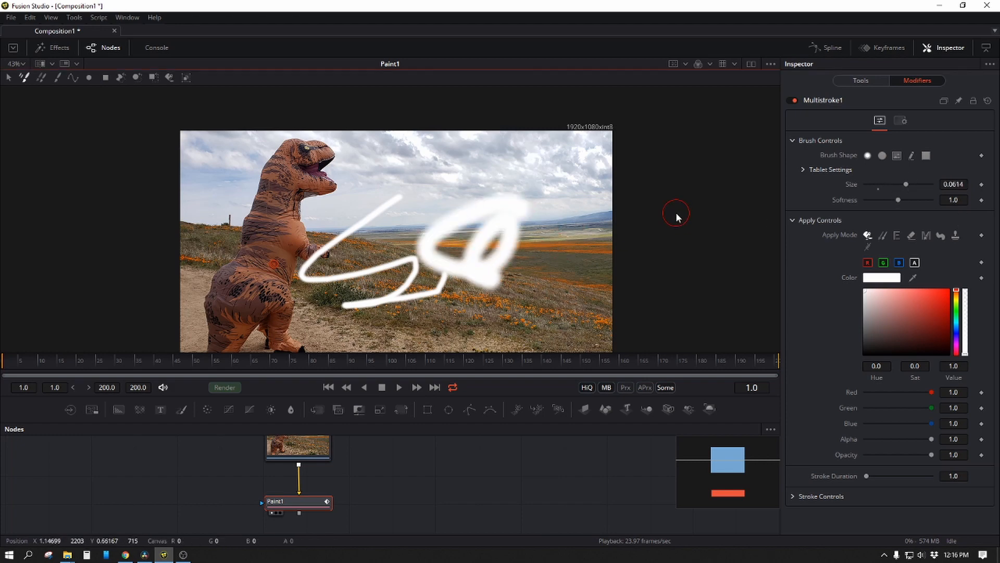
pyautogui.click(878, 189)
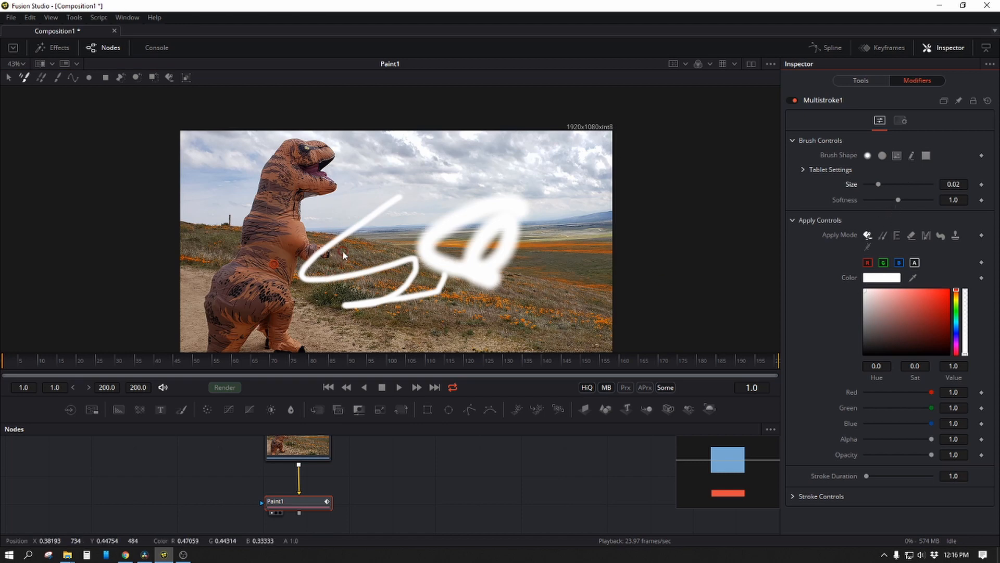
pyautogui.moveTo(502, 239)
pyautogui.mouseDown()
pyautogui.moveTo(320, 243)
pyautogui.moveTo(282, 261)
pyautogui.moveTo(353, 233)
pyautogui.mouseUp()
# Clone the dinosaur into the image's right half using CloneMultistroke at brush size 0.086512, and extend the clone's right edge at size 0.0283
pyautogui.click(55, 80)
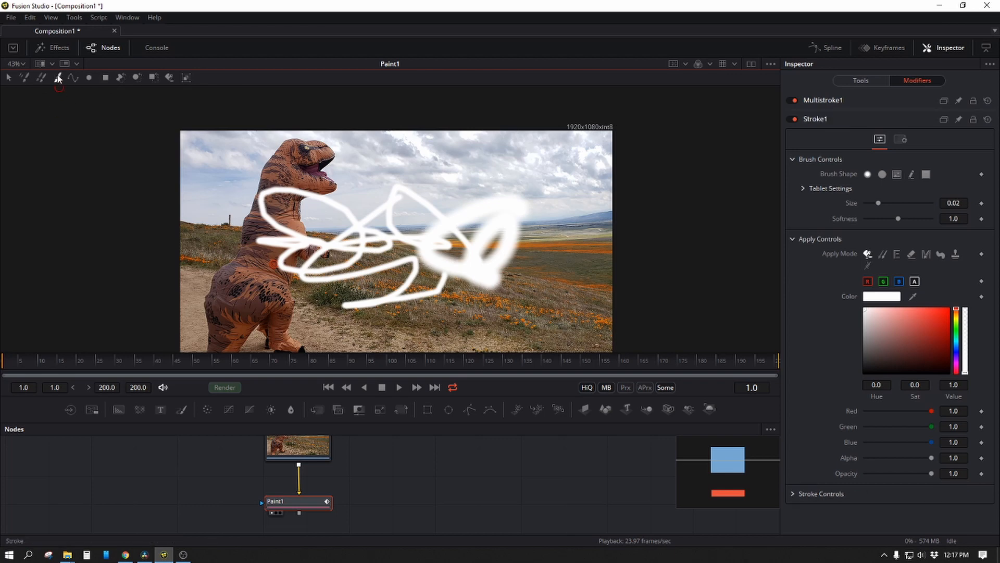
pyautogui.click(40, 78)
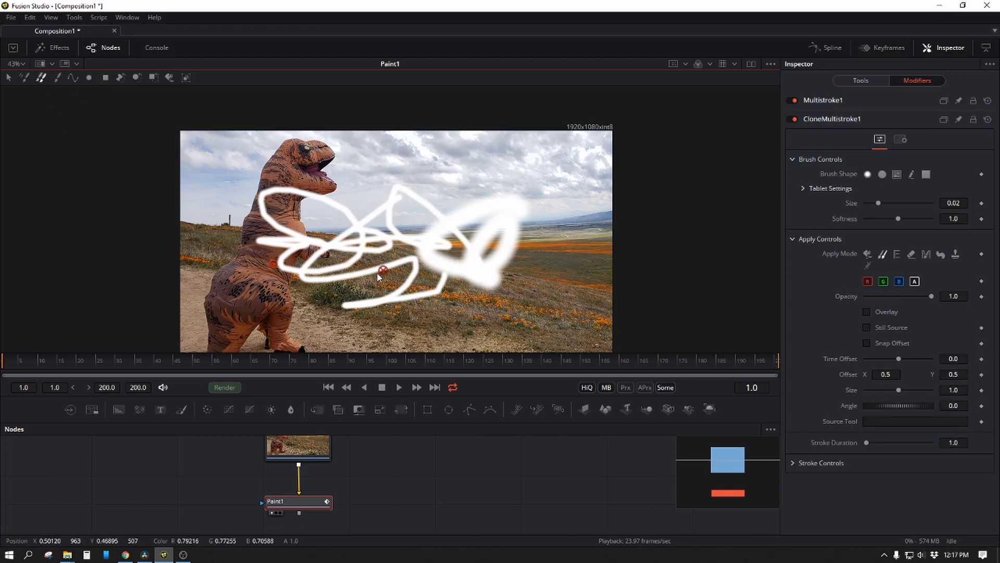
pyautogui.moveTo(241, 236)
pyautogui.keyDown('ctrl'); pyautogui.mouseDown()
pyautogui.moveTo(261, 230)
pyautogui.moveTo(251, 237)
pyautogui.mouseUp(); pyautogui.keyUp('ctrl')
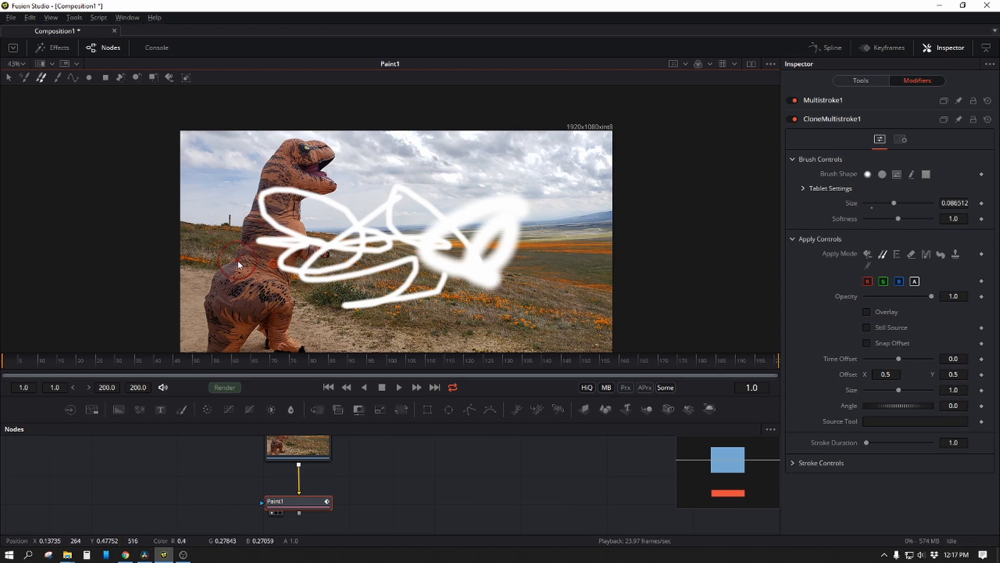
pyautogui.keyDown('alt'); pyautogui.click(239, 260); pyautogui.keyUp('alt')
pyautogui.moveTo(458, 287)
pyautogui.mouseDown()
pyautogui.moveTo(485, 225)
pyautogui.moveTo(505, 270)
pyautogui.moveTo(470, 325)
pyautogui.moveTo(489, 274)
pyautogui.moveTo(461, 241)
pyautogui.moveTo(478, 199)
pyautogui.moveTo(502, 259)
pyautogui.moveTo(465, 309)
pyautogui.moveTo(507, 267)
pyautogui.moveTo(513, 342)
pyautogui.moveTo(544, 295)
pyautogui.moveTo(542, 258)
pyautogui.moveTo(512, 202)
pyautogui.moveTo(519, 177)
pyautogui.moveTo(503, 193)
pyautogui.moveTo(509, 227)
pyautogui.moveTo(494, 284)
pyautogui.moveTo(501, 192)
pyautogui.mouseUp()
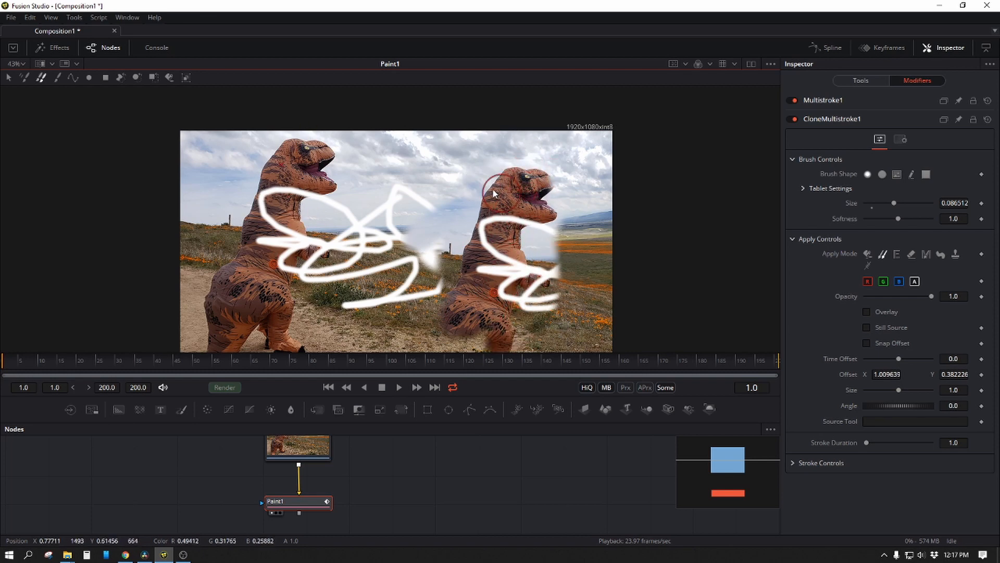
pyautogui.moveTo(887, 201); pyautogui.dragTo(884, 202)
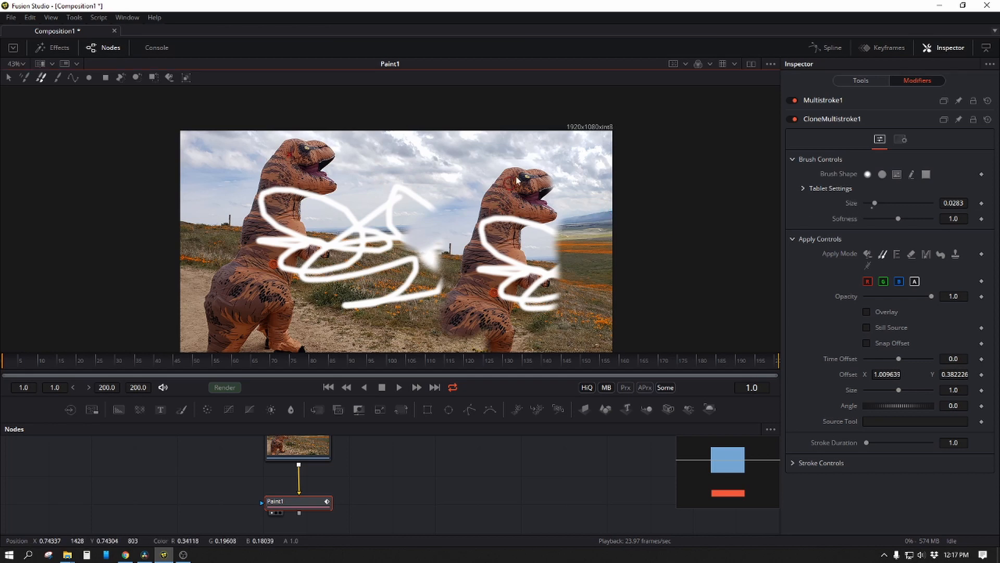
pyautogui.moveTo(559, 215)
pyautogui.mouseDown()
pyautogui.moveTo(579, 293)
pyautogui.moveTo(575, 274)
pyautogui.mouseUp()
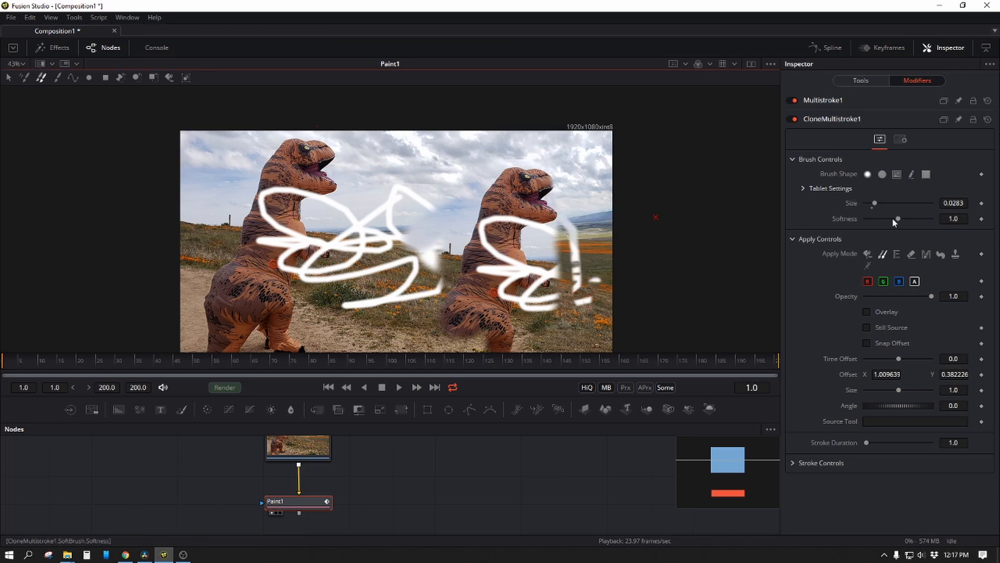
# Set the clone brush softness to 0.206 and clone sky from beside the original dinosaur over the cloned dinosaur's body
pyautogui.moveTo(898, 218); pyautogui.dragTo(902, 219)
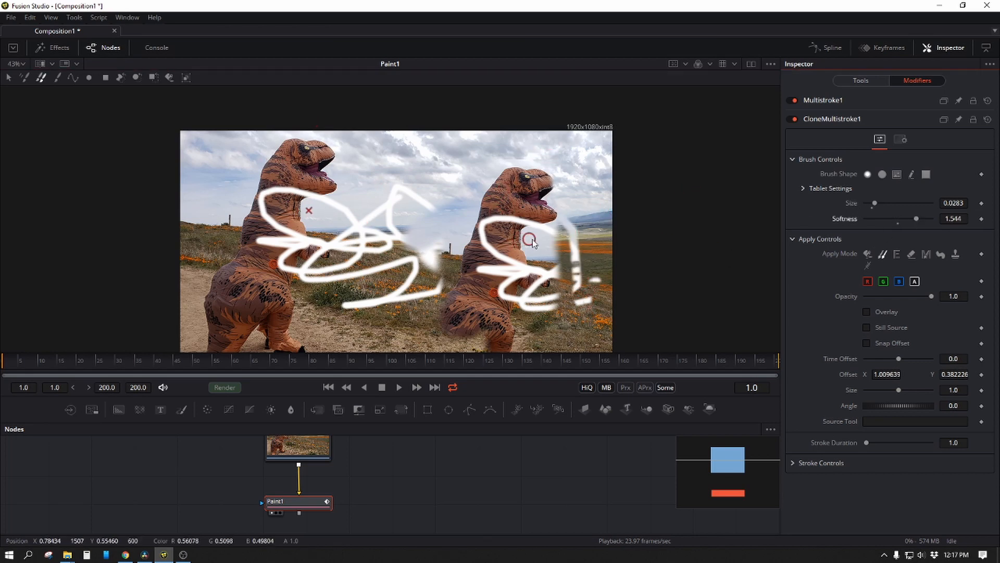
pyautogui.moveTo(866, 219); pyautogui.dragTo(872, 219)
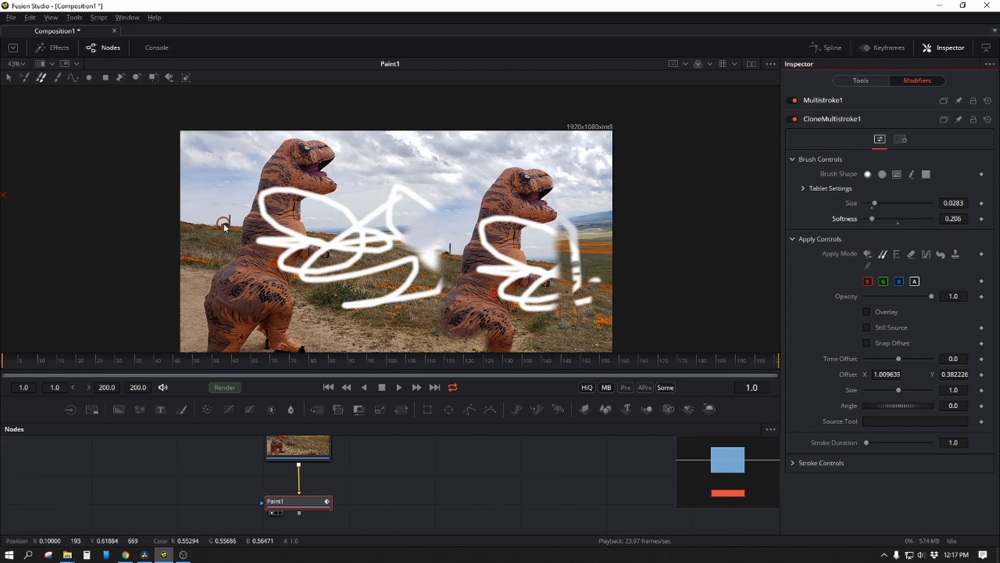
pyautogui.keyDown('alt'); pyautogui.click(240, 162); pyautogui.keyUp('alt')
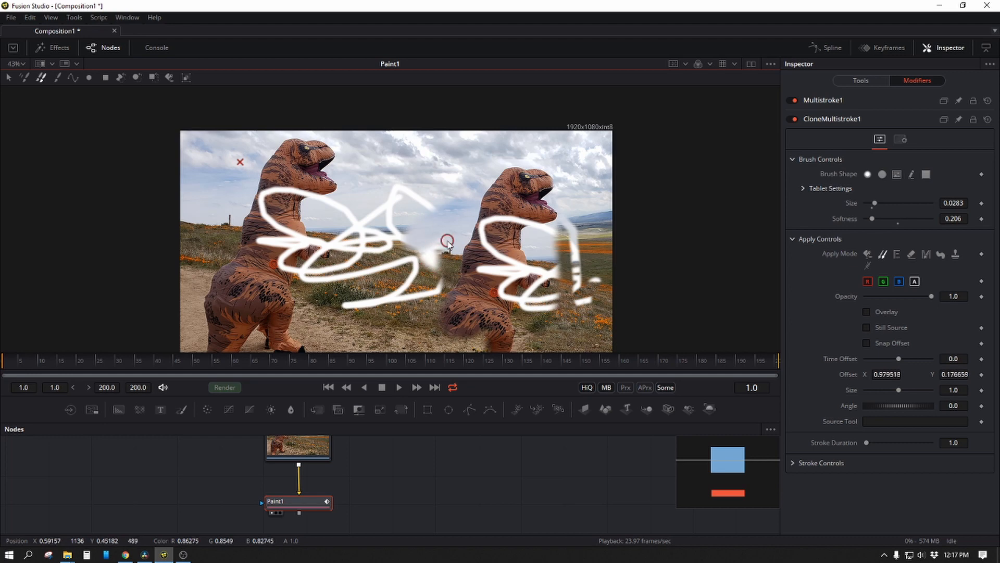
pyautogui.moveTo(448, 242)
pyautogui.mouseDown()
pyautogui.moveTo(492, 285)
pyautogui.moveTo(491, 262)
pyautogui.moveTo(497, 269)
pyautogui.moveTo(481, 306)
pyautogui.mouseUp()
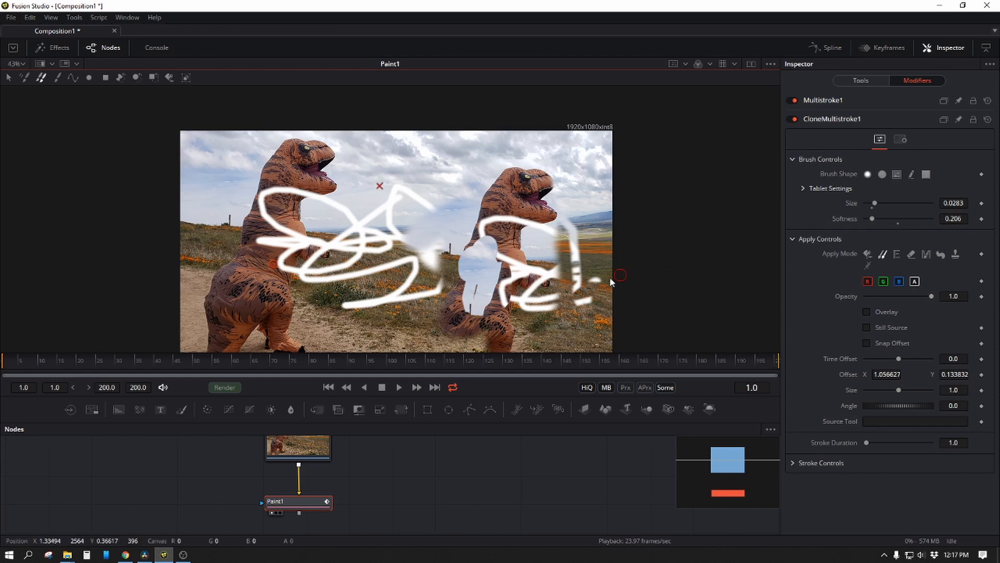
# Draw a white freehand stroke between the two dinosaurs using the Stroke tool in Color apply mode
pyautogui.moveTo(433, 239); pyautogui.dragTo(422, 206)
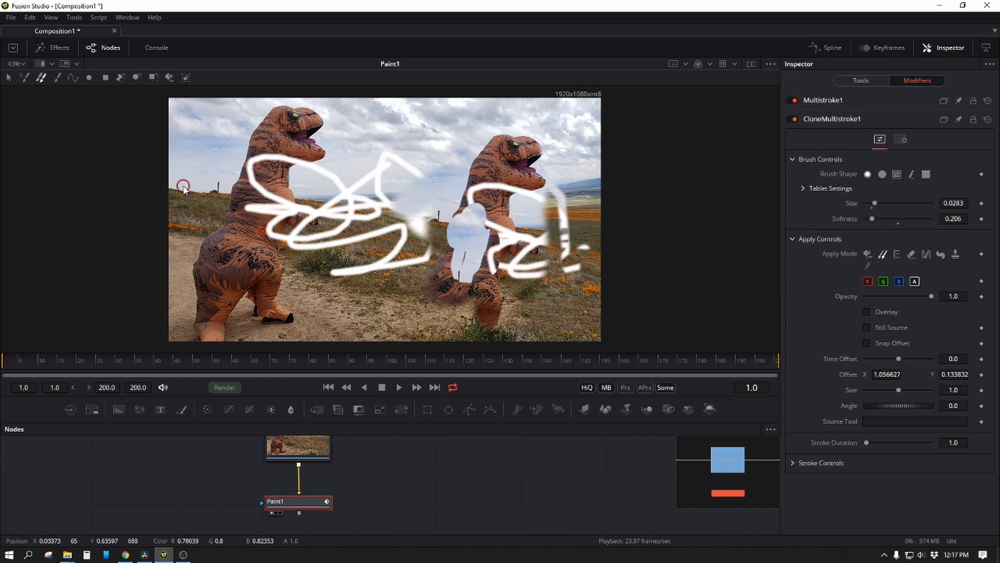
pyautogui.click(60, 76)
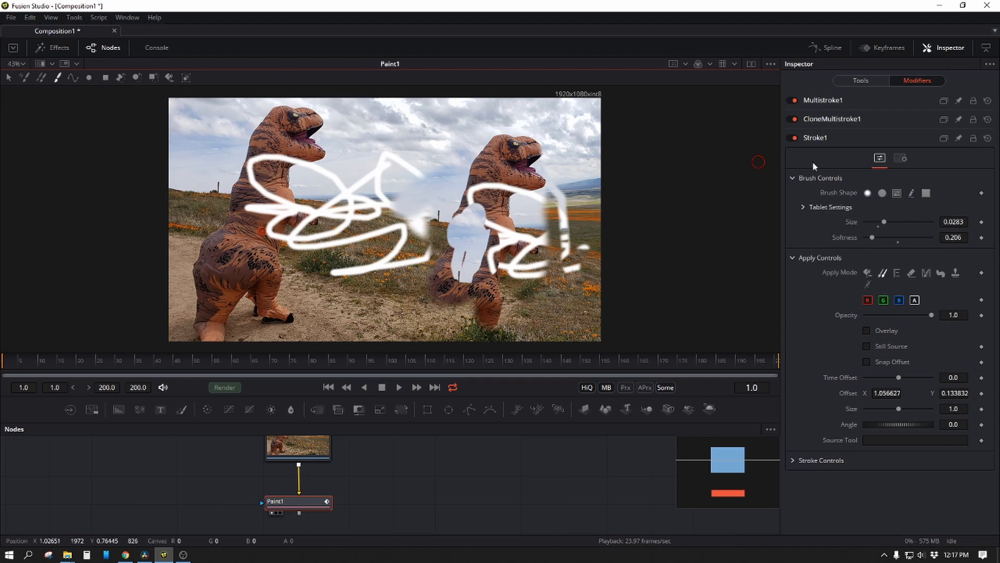
pyautogui.click(868, 272)
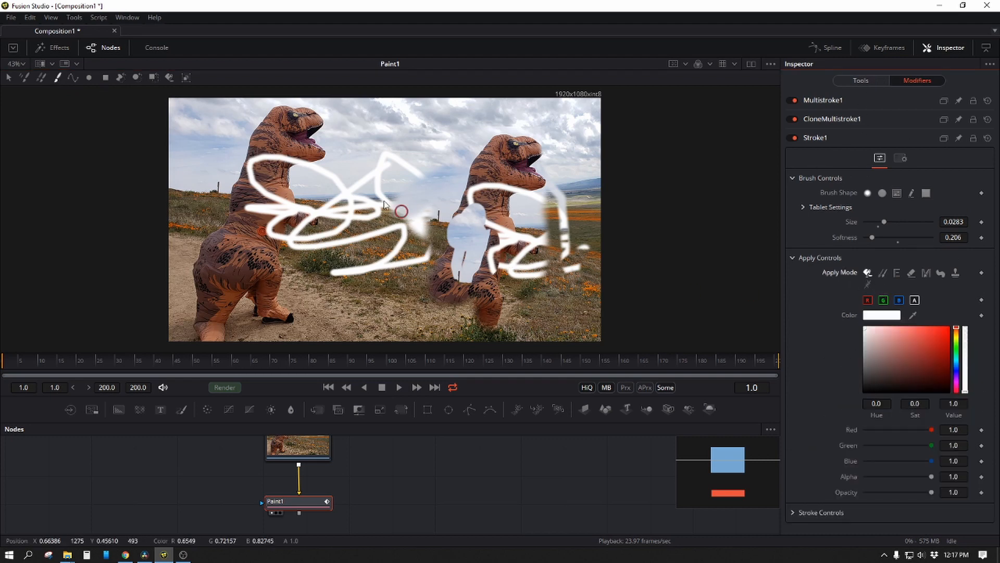
pyautogui.moveTo(454, 149)
pyautogui.mouseDown()
pyautogui.moveTo(354, 218)
pyautogui.moveTo(399, 284)
pyautogui.mouseUp()
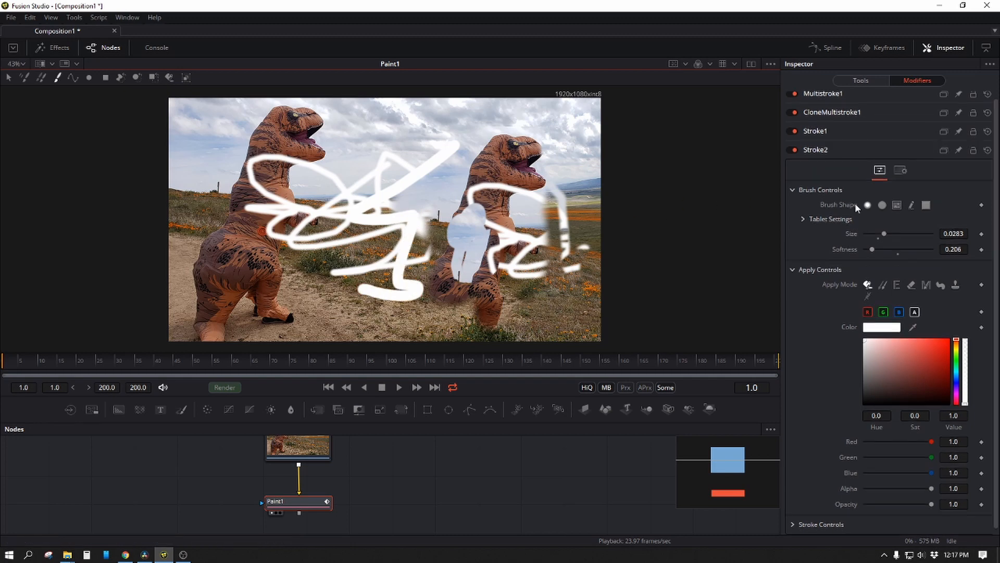